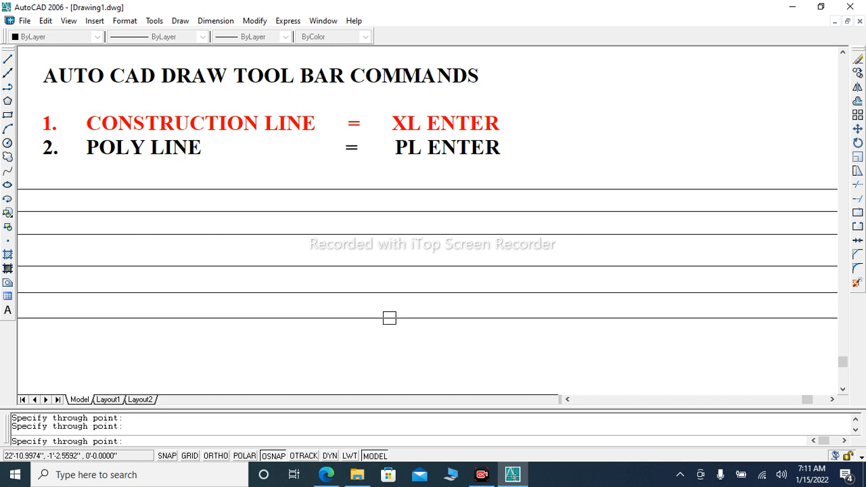
- Place one more horizontal construction line below the existing ones and finish the series
click(389, 342)
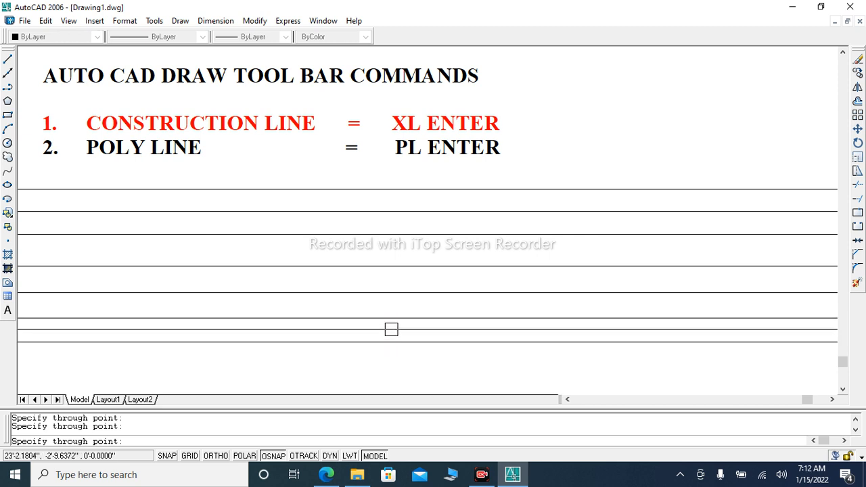
key(Escape)
key(Escape)
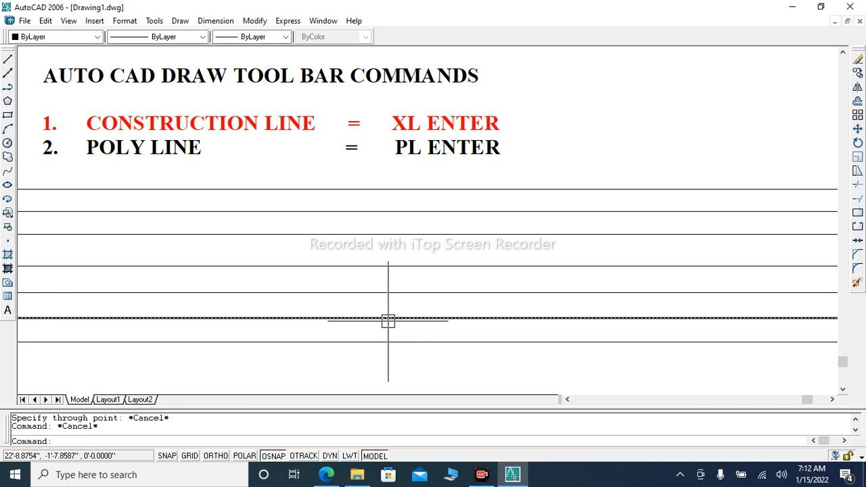
- Draw seven vertical construction lines across the horizontal ones, to the right of the command list text
scroll(389, 319, down, 2)
middle_drag(518, 394, 270, 316)
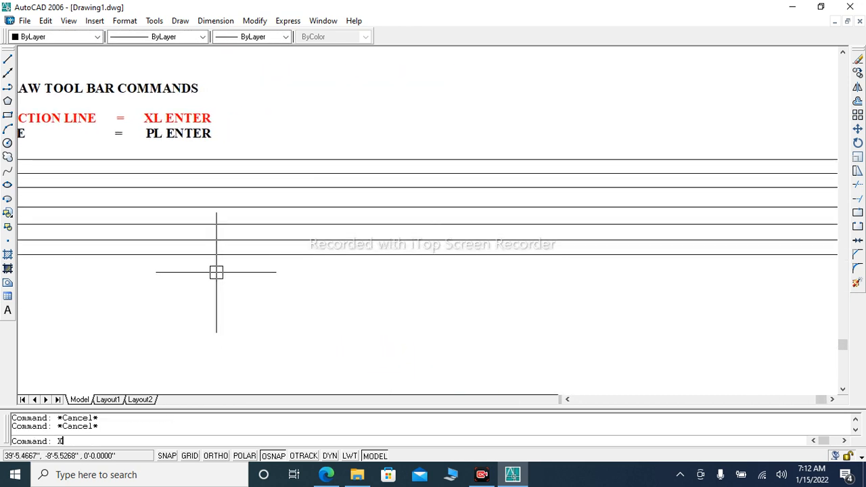
key(Return)
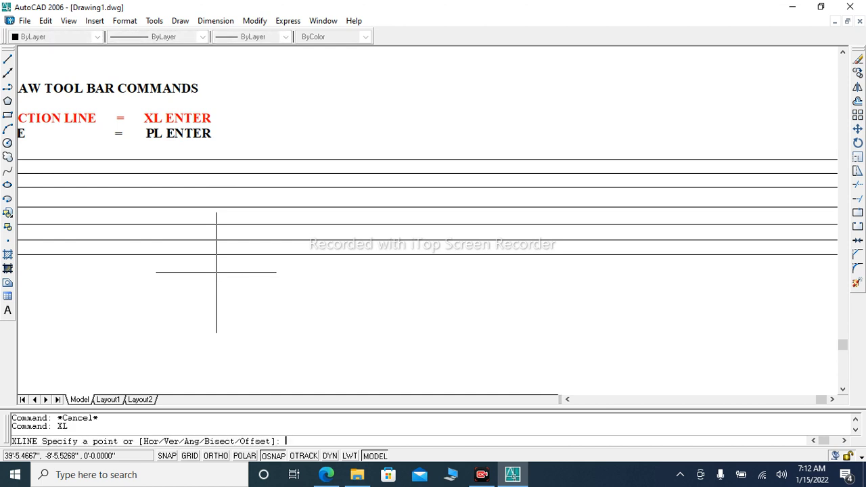
key(Return)
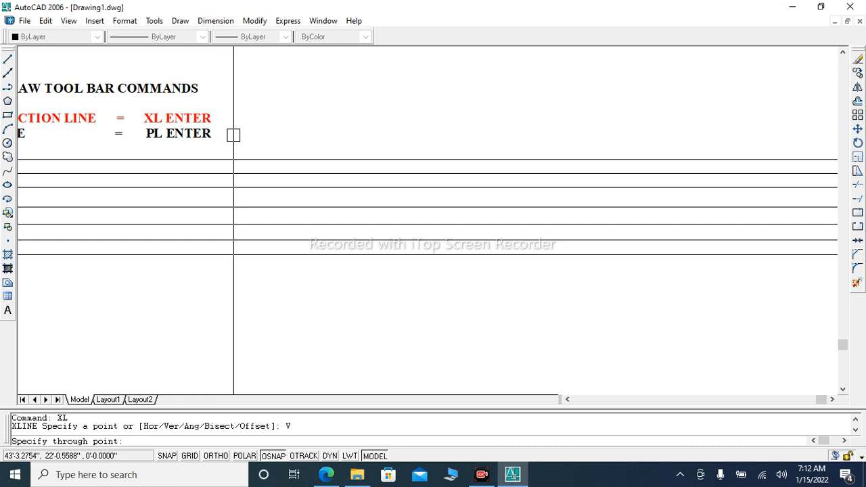
click(261, 159)
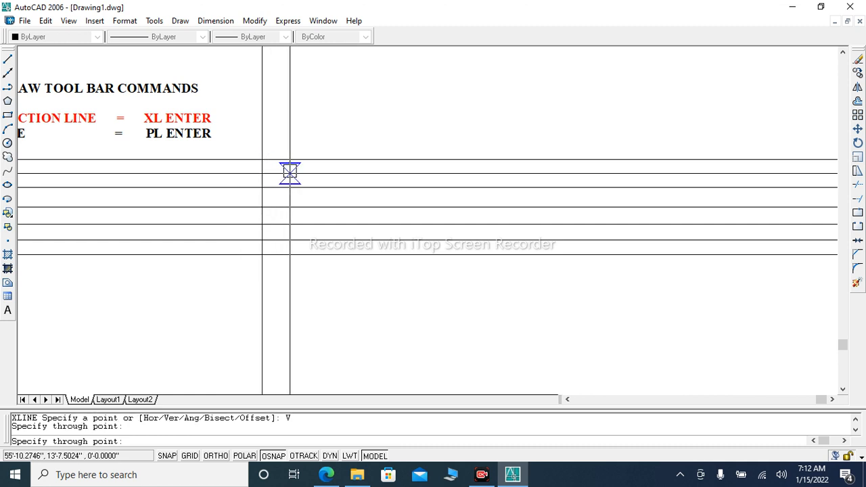
click(289, 173)
click(325, 187)
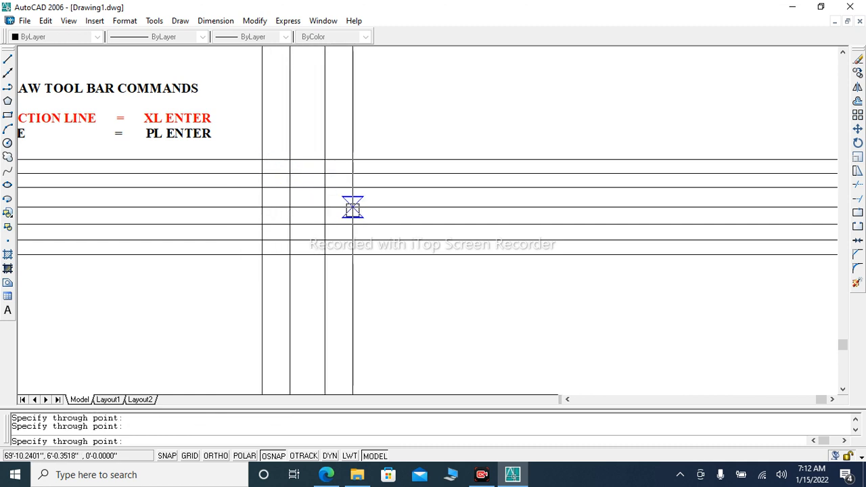
click(356, 207)
click(387, 224)
click(410, 241)
click(427, 254)
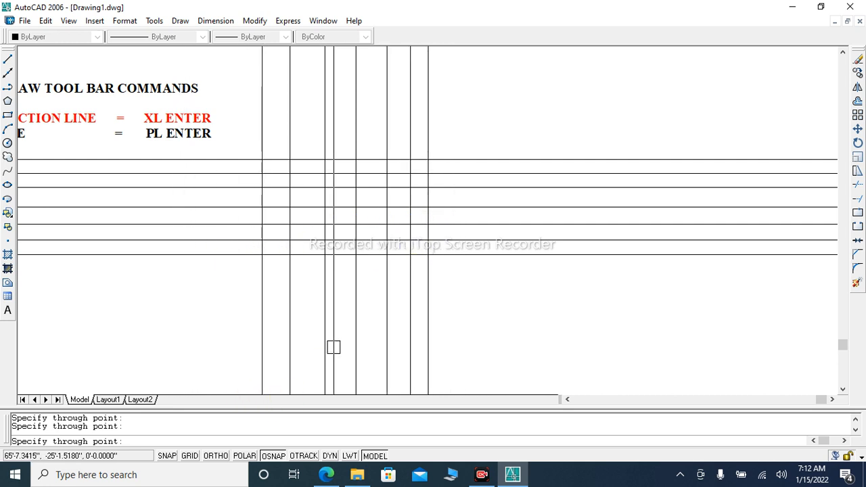
key(Escape)
key(Escape)
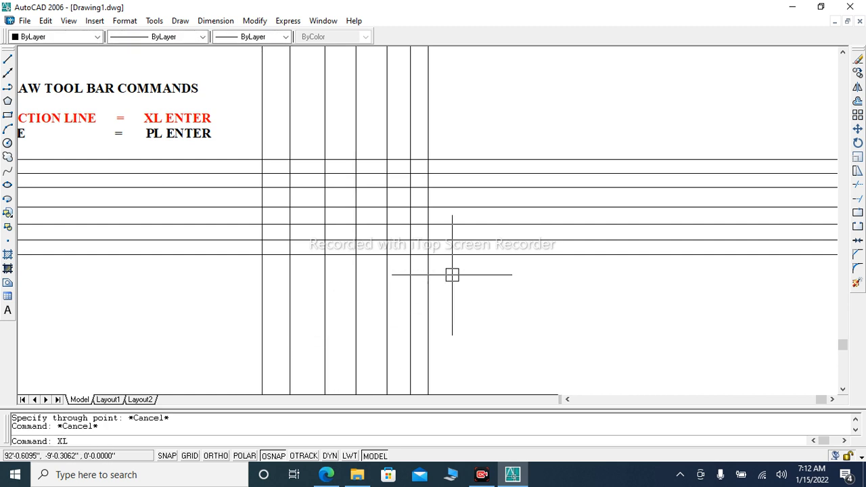
- Draw a series of construction lines at an angle of 45 degrees through intersections of the horizontal and vertical line grid
key(Return)
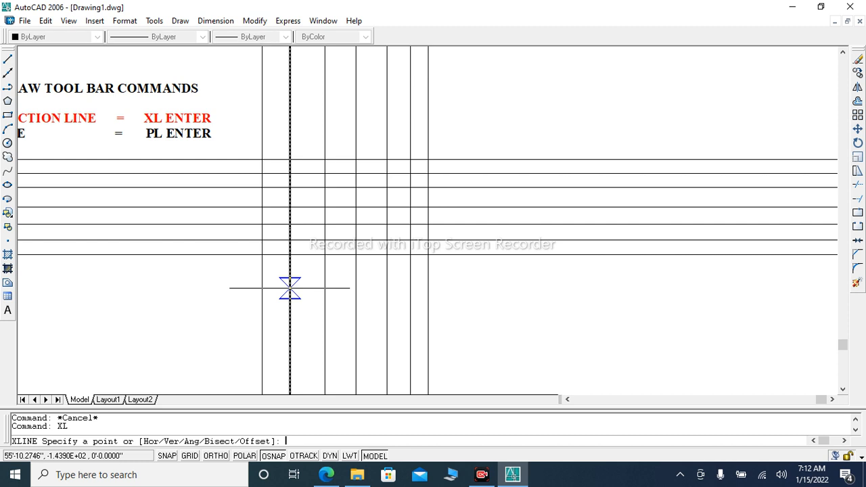
text(A)
key(Return)
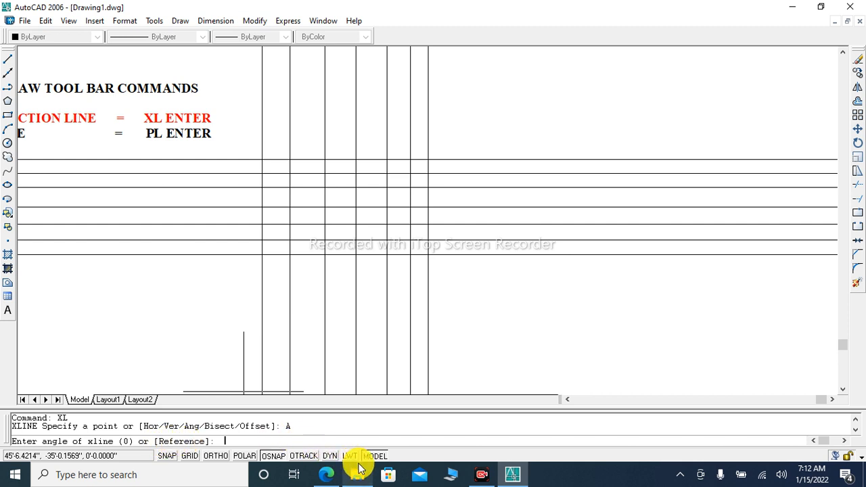
text(45)
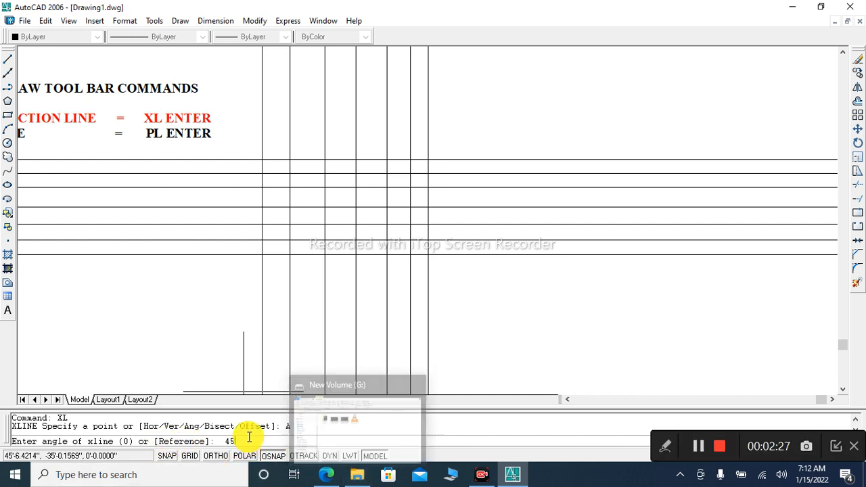
key(Return)
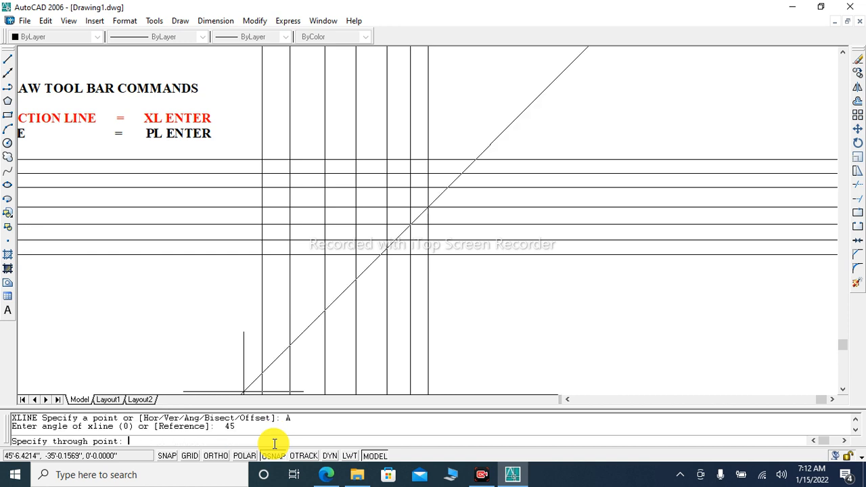
click(386, 254)
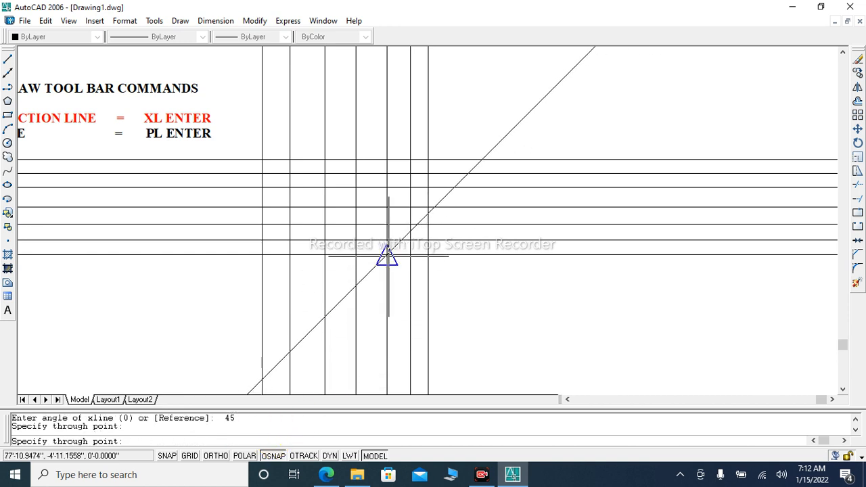
click(356, 224)
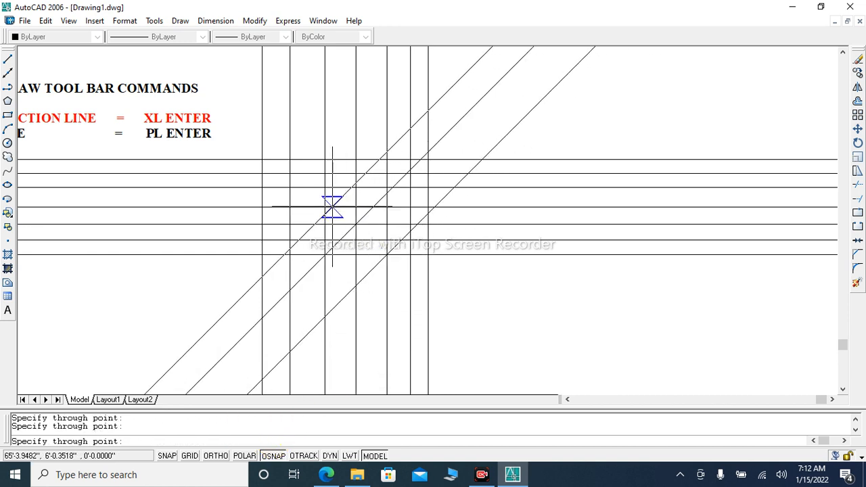
click(325, 207)
click(290, 186)
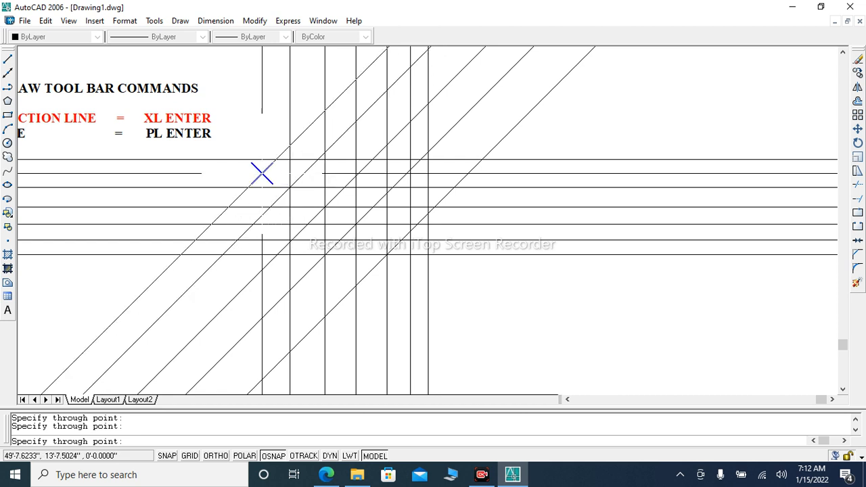
click(261, 173)
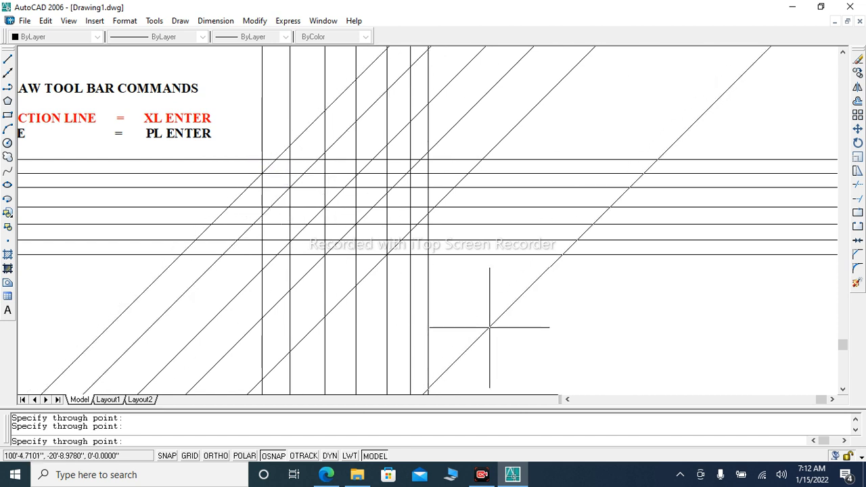
click(386, 224)
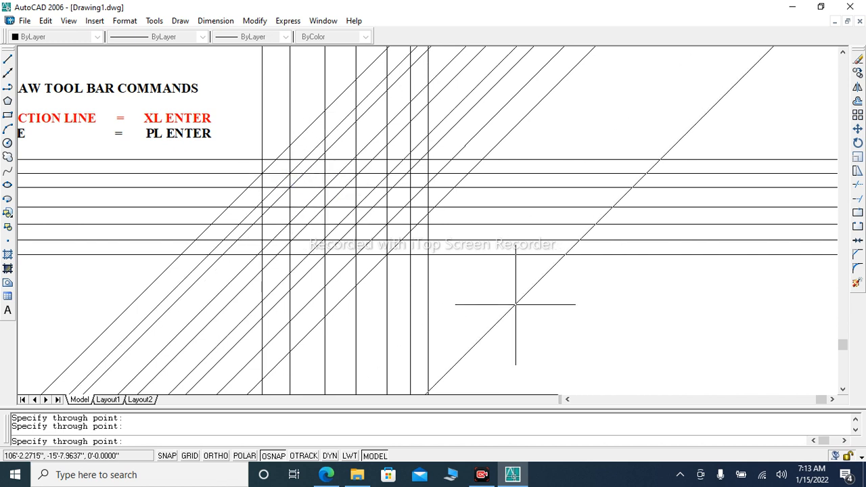
key(Return)
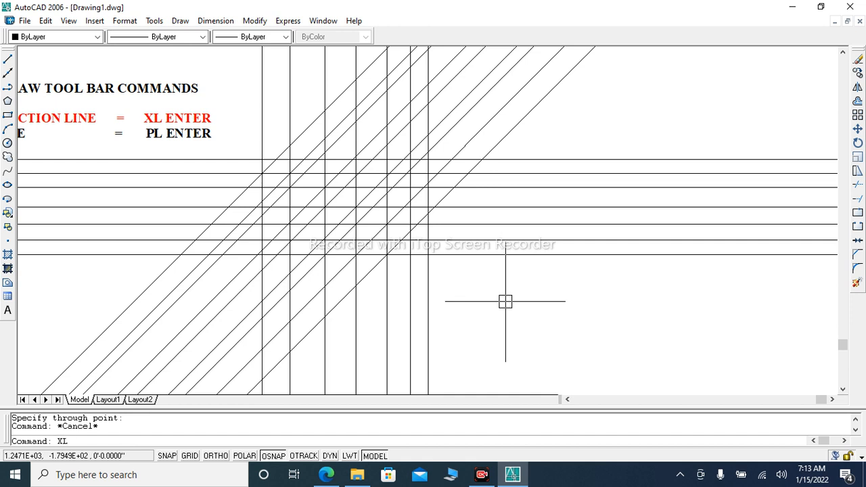
- Draw a series of construction lines at an angle of -45 degrees through the grid intersections, crossing the 45-degree lines
key(Return)
text(A)
key(Return)
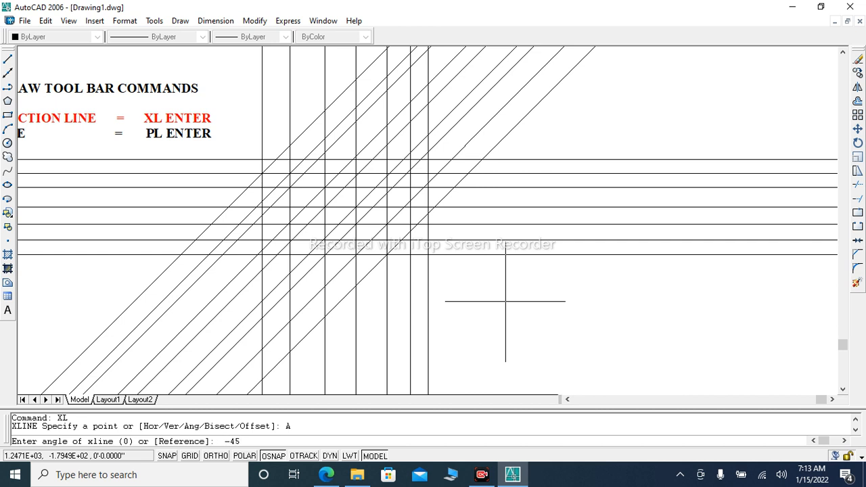
text(-45)
key(Return)
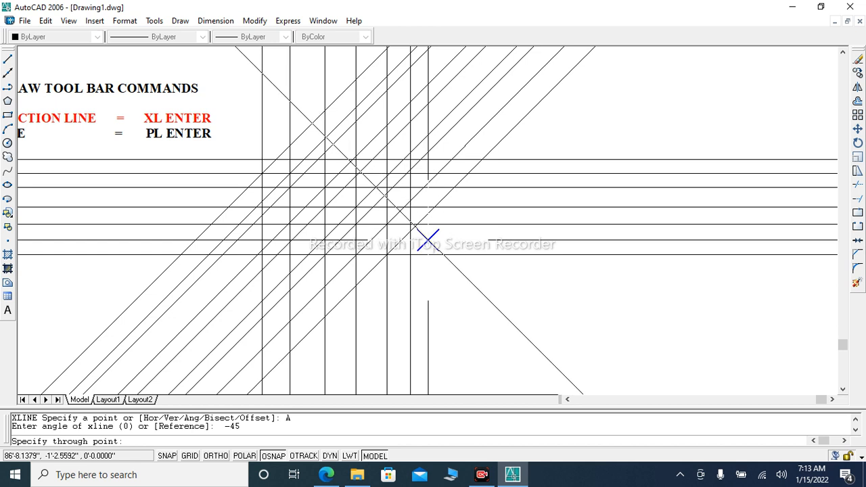
click(426, 251)
click(410, 206)
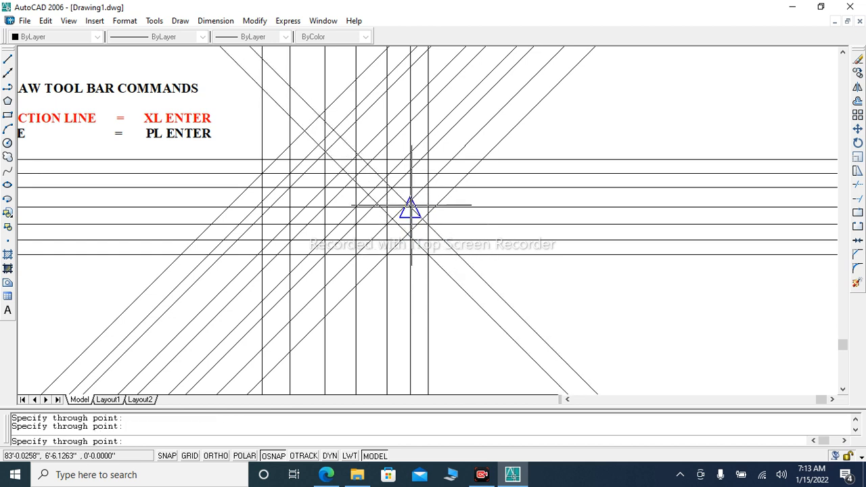
click(356, 207)
click(324, 207)
click(289, 207)
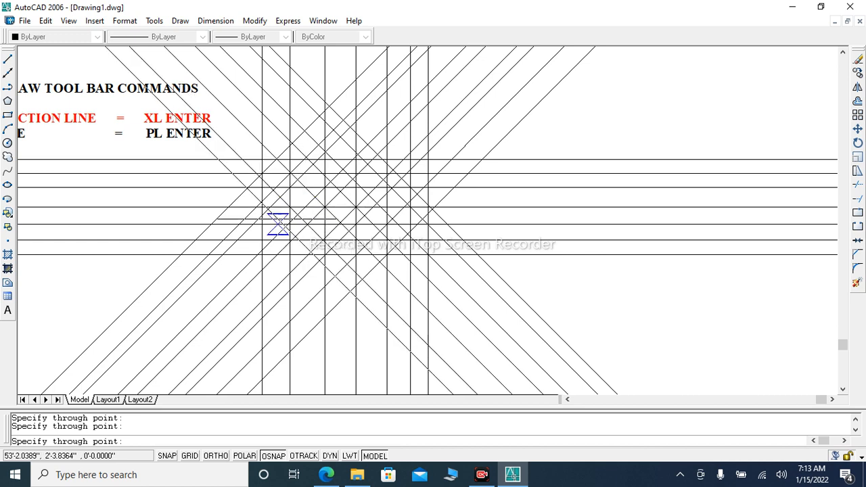
click(262, 224)
click(262, 240)
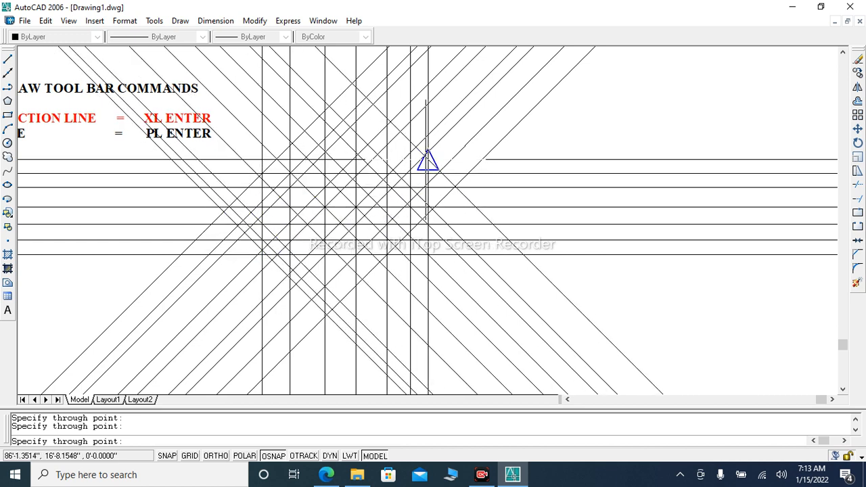
key(Escape)
key(Escape)
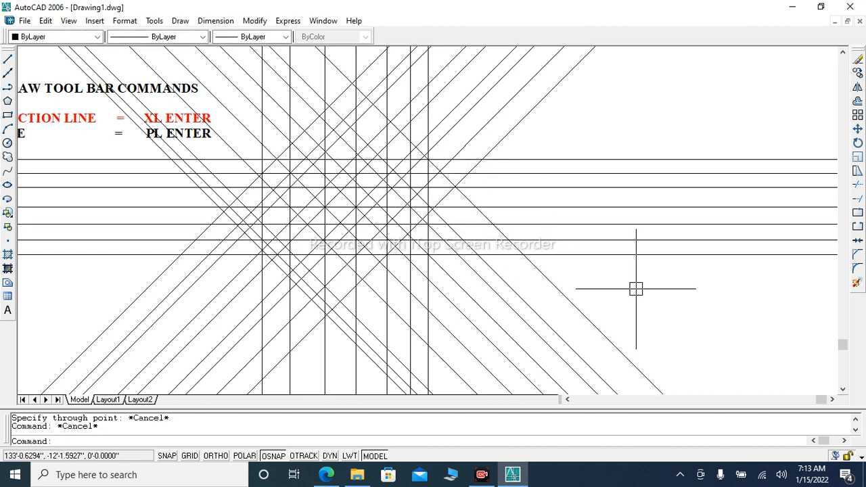
text(TR)
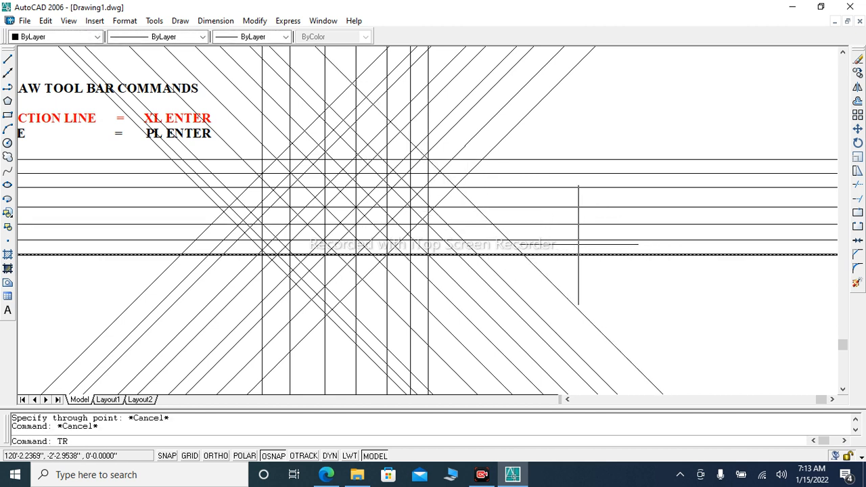
key(Return)
click(627, 279)
click(570, 130)
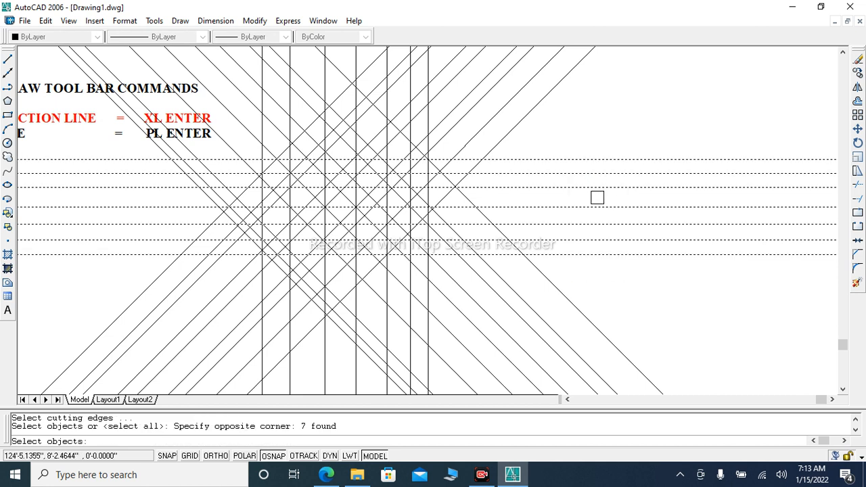
key(Escape)
key(Escape)
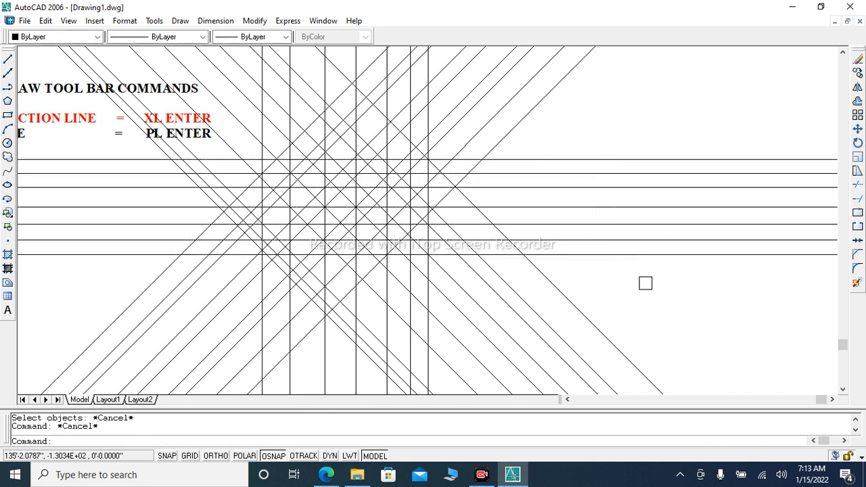
- Erase all the horizontal, vertical and angled construction lines, keeping the command list text
click(663, 300)
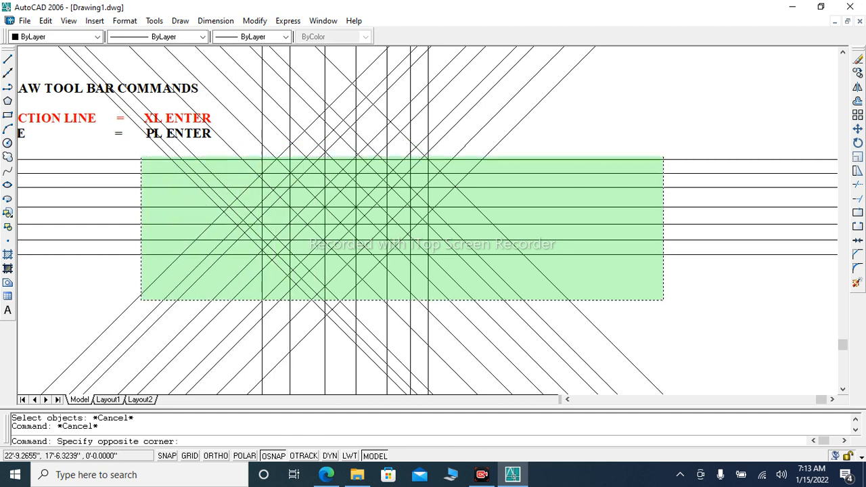
click(140, 149)
key(Delete)
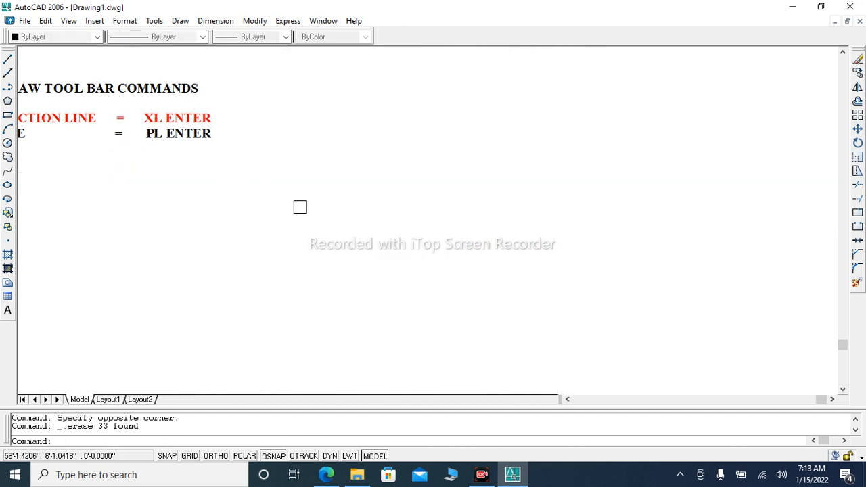
scroll(250, 203, down, 3)
scroll(89, 174, up, 2)
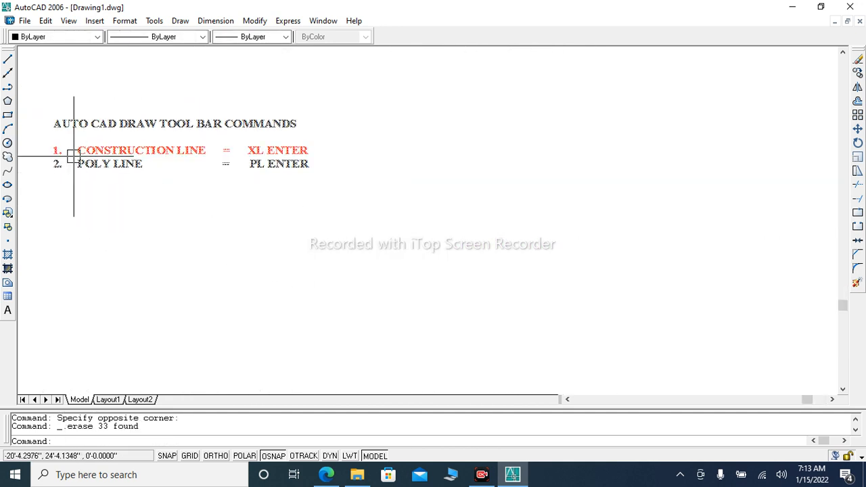
scroll(74, 153, up, 2)
middle_drag(139, 247, 149, 243)
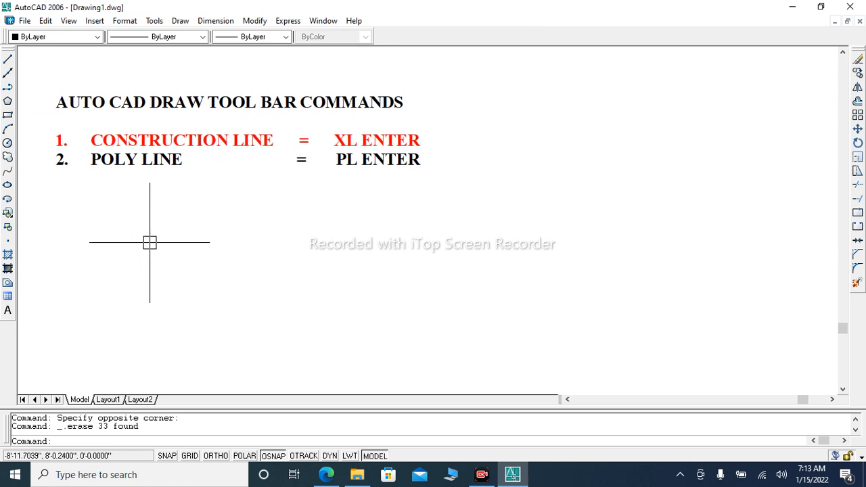
key(Escape)
key(Escape)
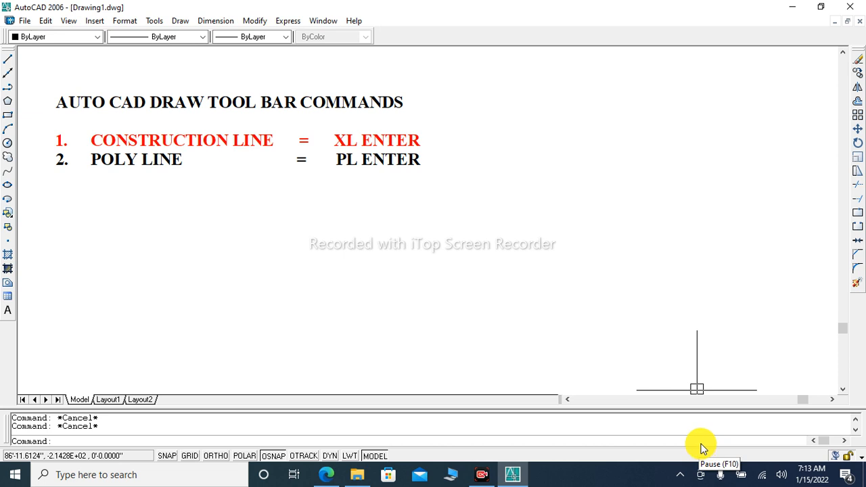
- Draw a single horizontal construction line below the command list text
text(XL)
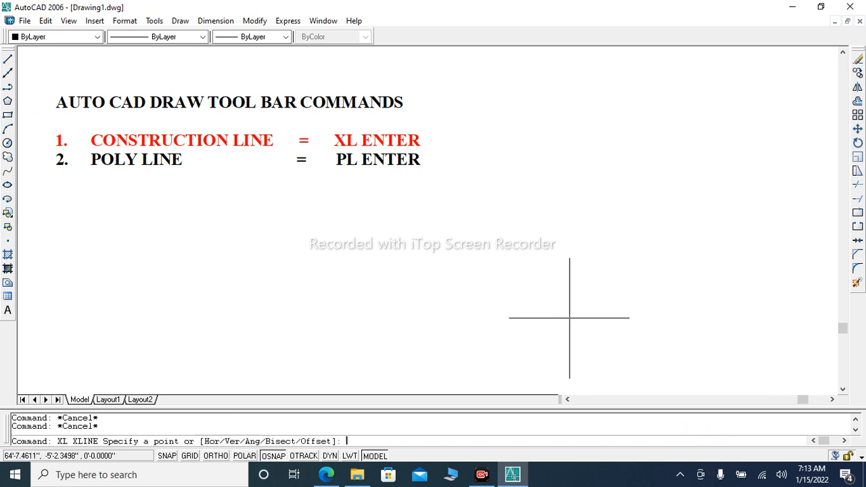
key(Return)
text(H)
key(Return)
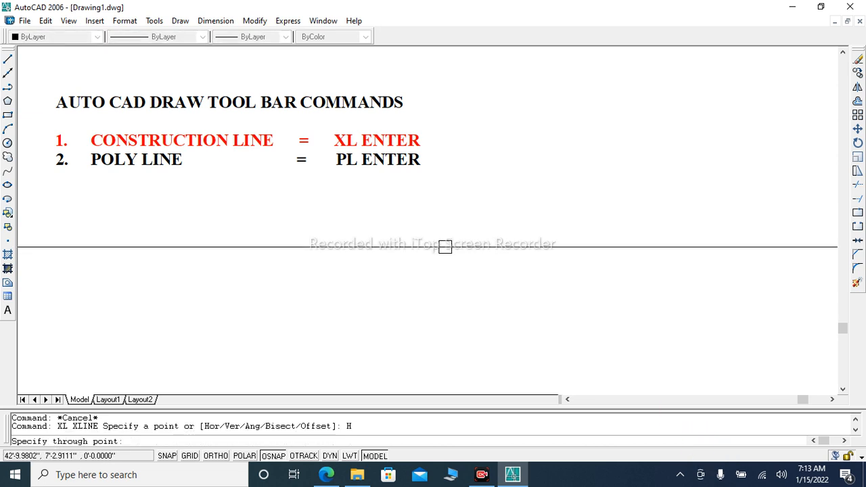
click(444, 247)
key(Escape)
key(Escape)
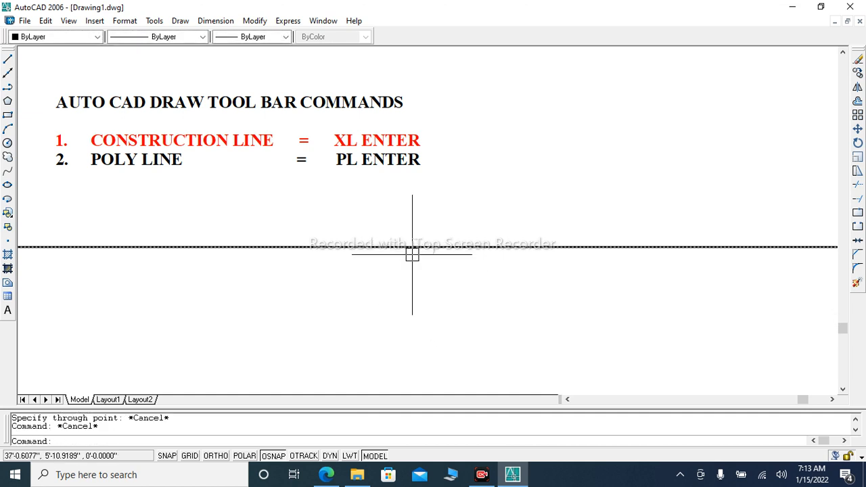
- Examine the extent of the horizontal construction line at different zoom levels and inspect its grips
scroll(411, 244, down, 5)
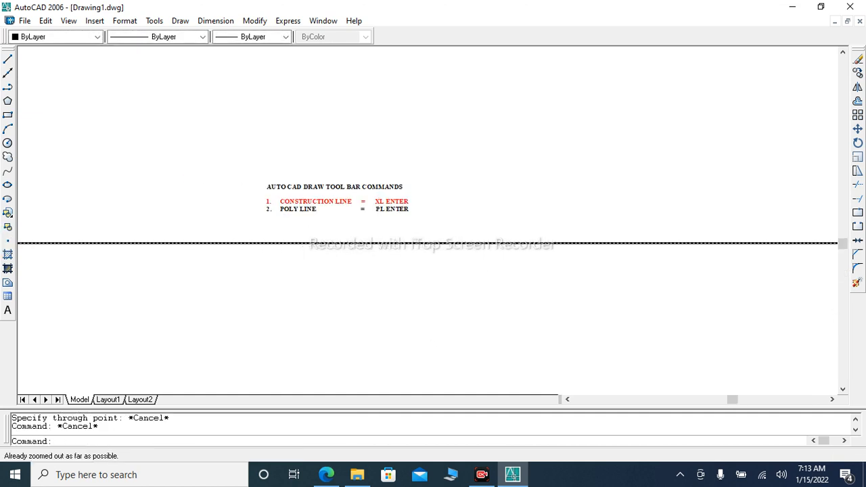
scroll(506, 264, up, 2)
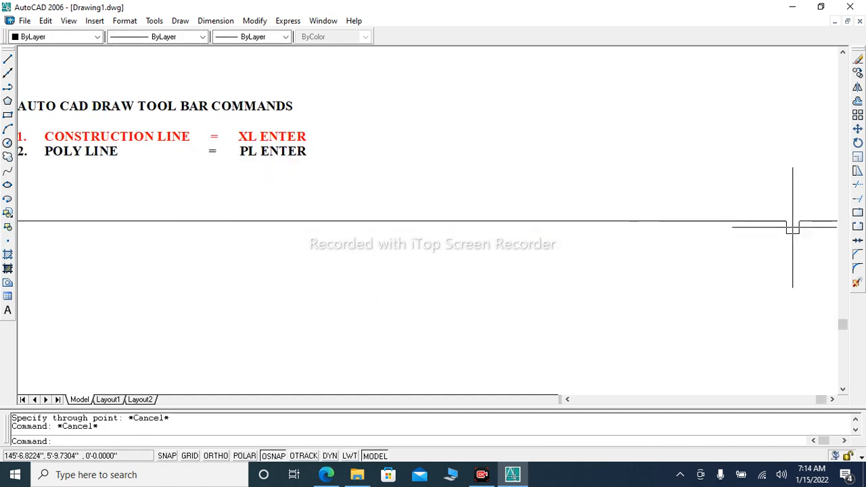
scroll(504, 227, down, 2)
scroll(450, 247, up, 2)
scroll(498, 225, up, 2)
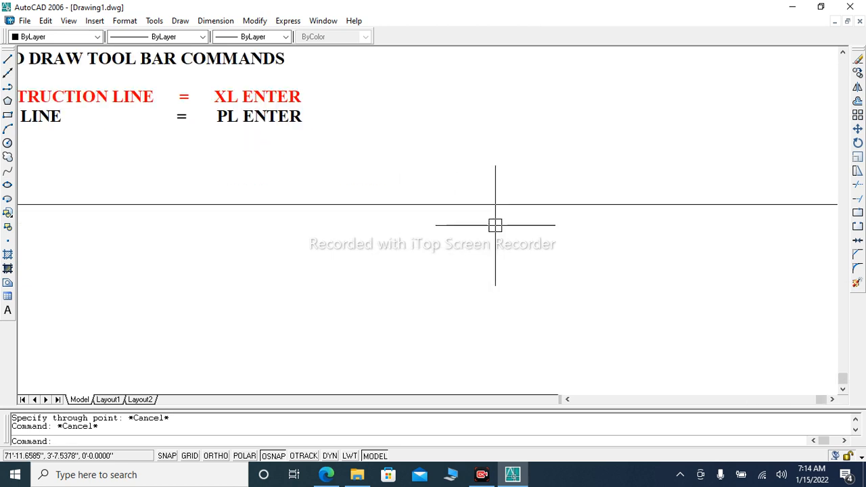
scroll(399, 217, down, 2)
scroll(399, 178, up, 1)
middle_drag(399, 178, 444, 161)
key(Escape)
click(580, 247)
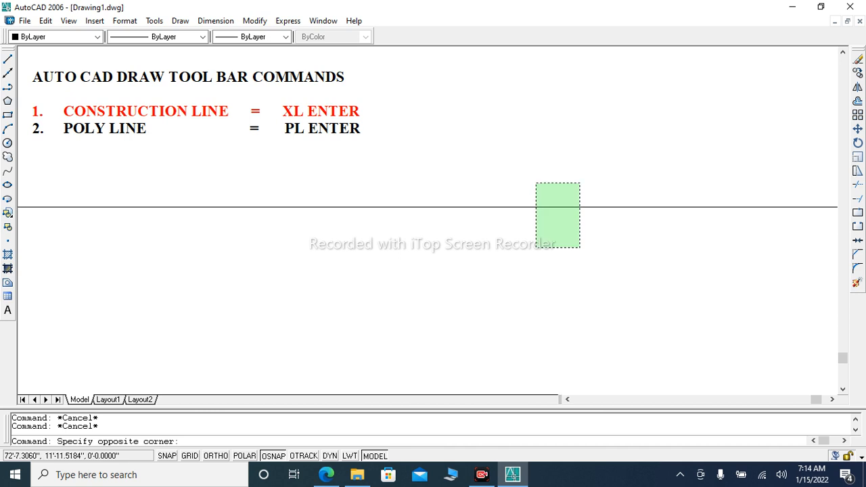
click(535, 182)
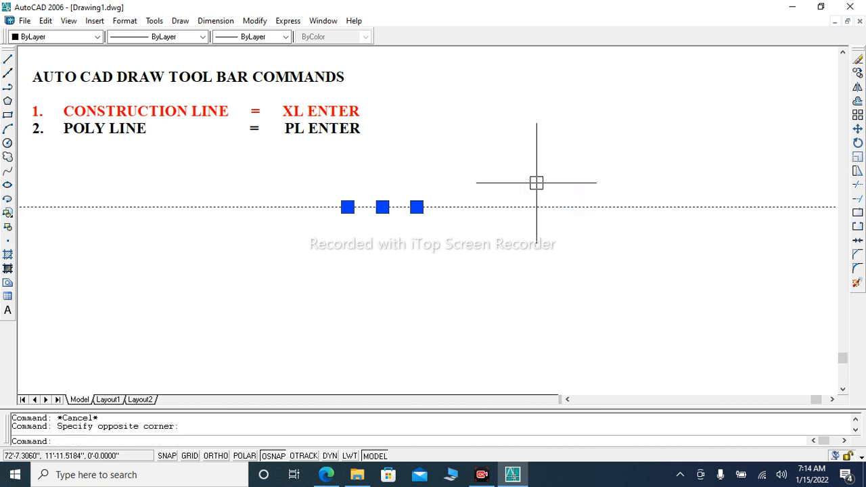
key(Escape)
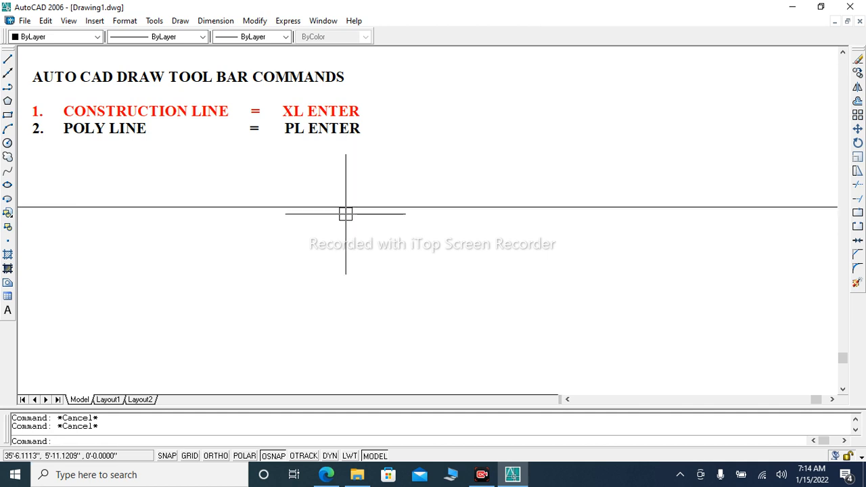
- Erase the horizontal construction line and dismiss the Communication Center notification
click(424, 236)
click(352, 189)
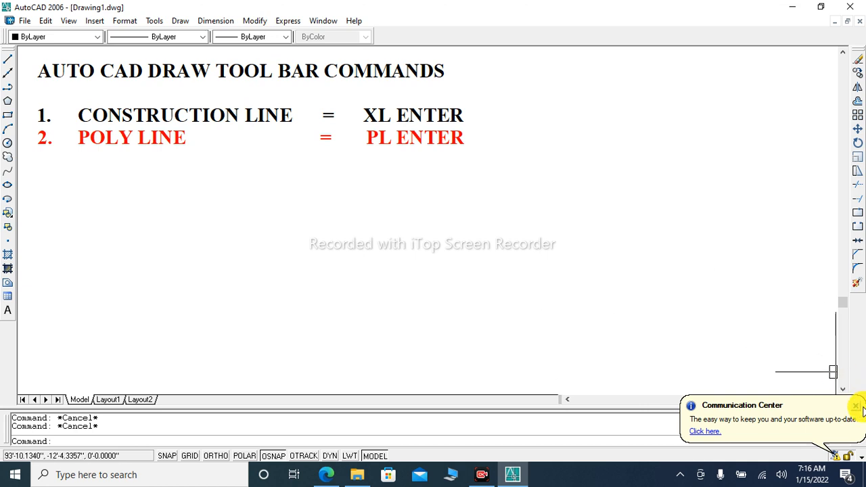
click(856, 407)
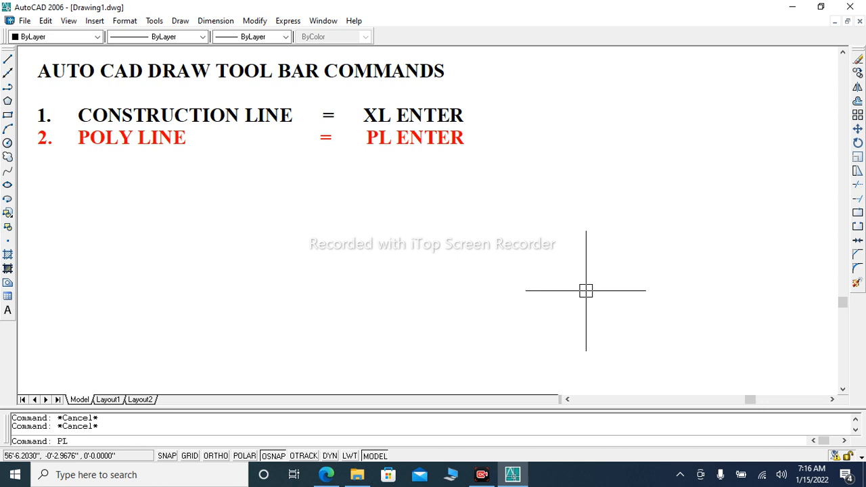
- Draw a five-segment polyline at the current 2' line width below the command list, with Ortho on and running right, up, left, down and right
key(Return)
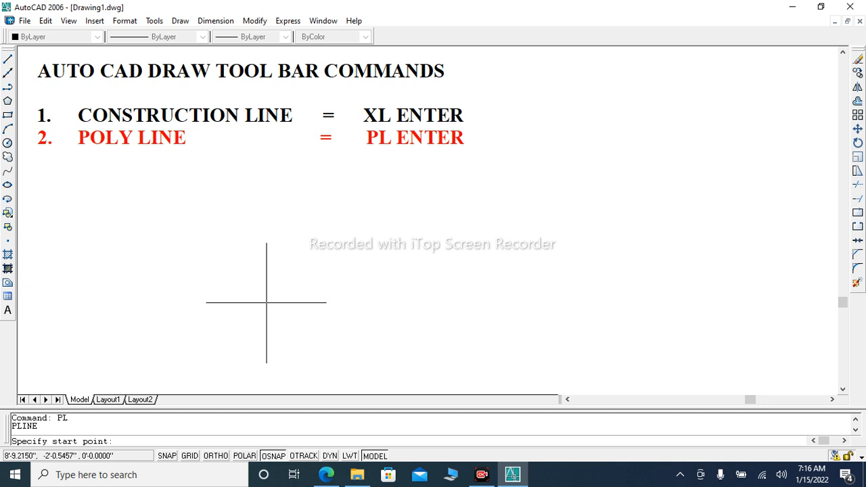
click(337, 336)
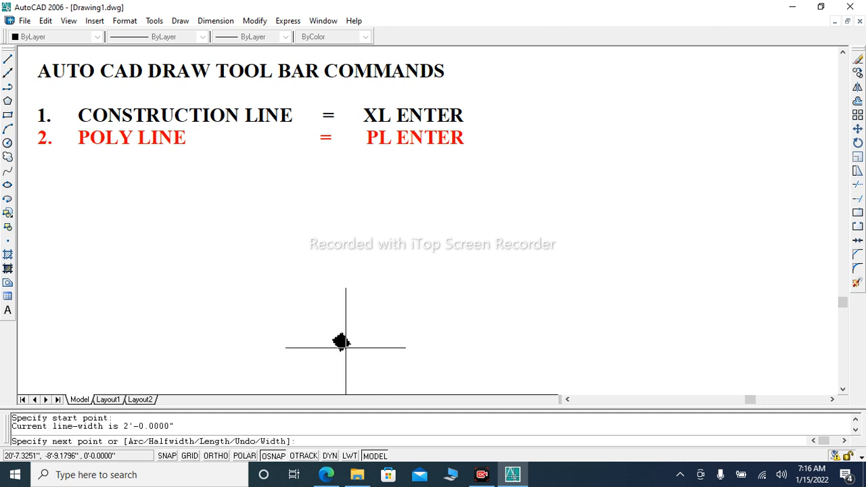
click(701, 447)
key(F8)
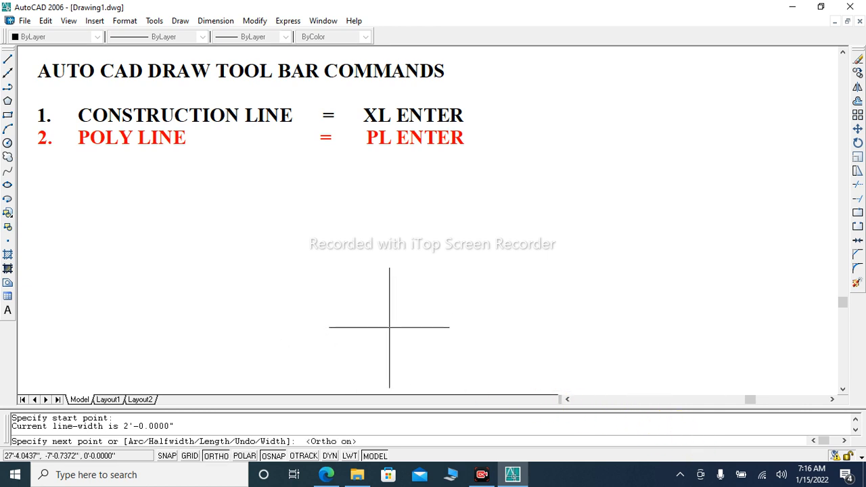
click(546, 336)
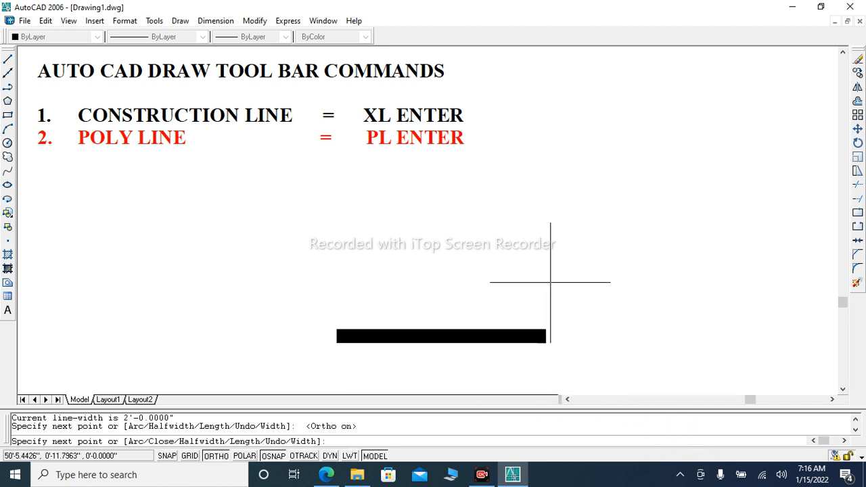
click(548, 216)
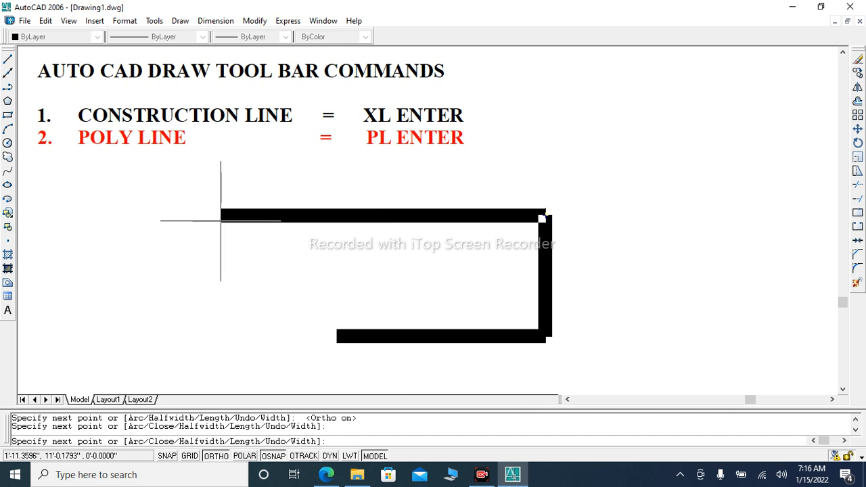
click(195, 215)
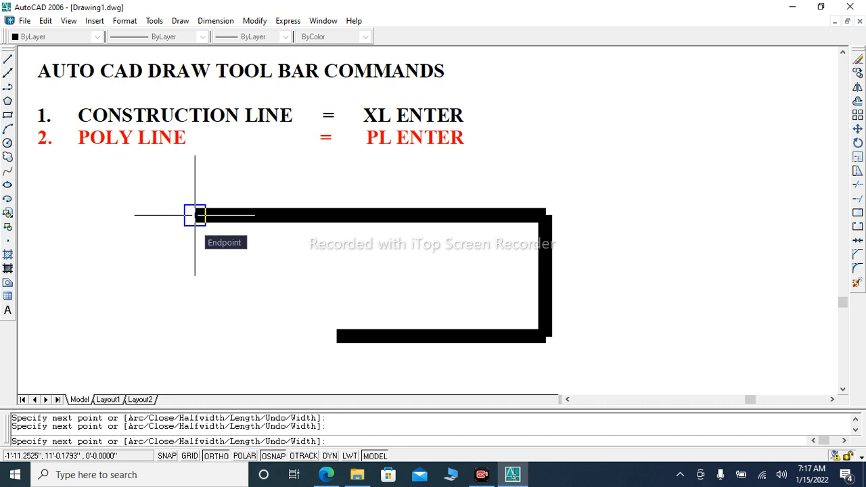
click(200, 272)
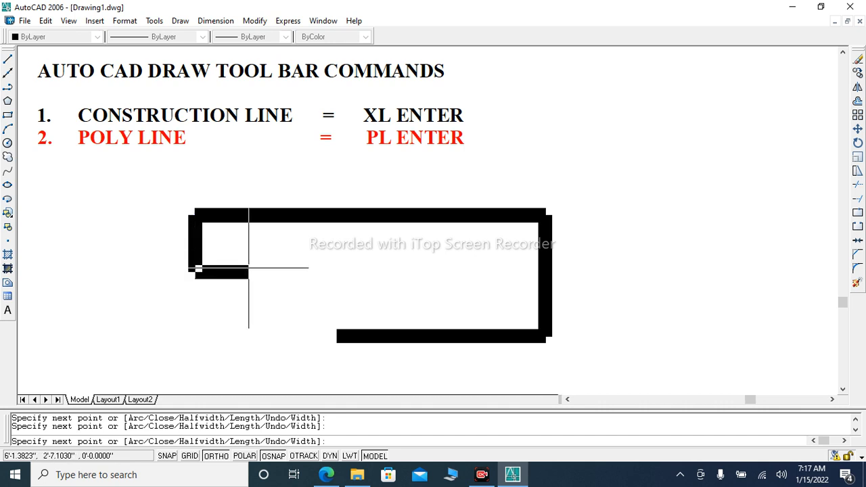
click(321, 271)
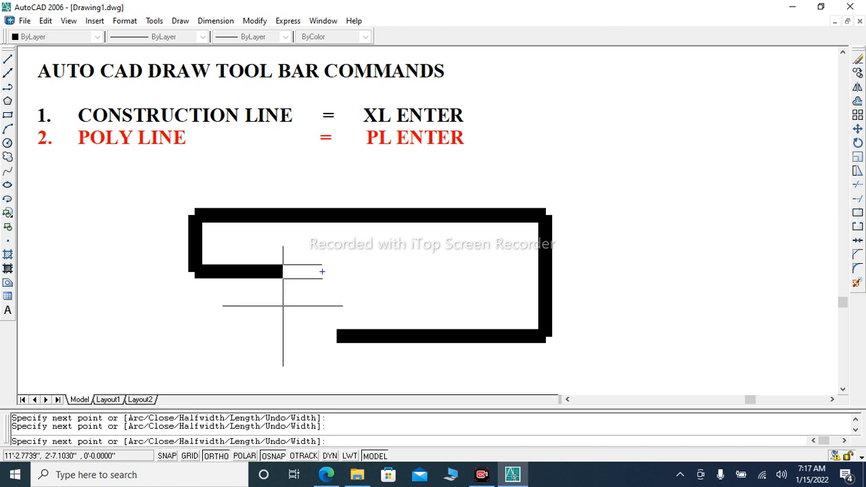
- End the polyline command and undo the thick polyline
key(ctrl+a)
key(Escape)
key(Escape)
key(ctrl+z)
key(ctrl+z)
text(L)
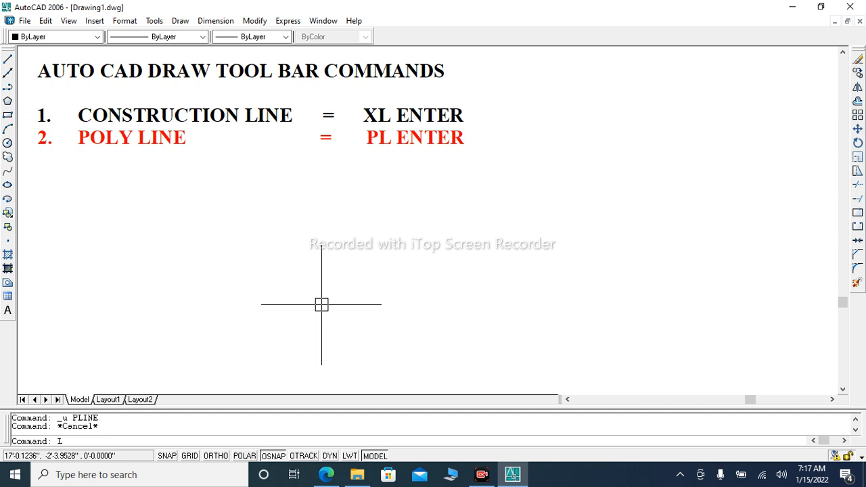
key(Return)
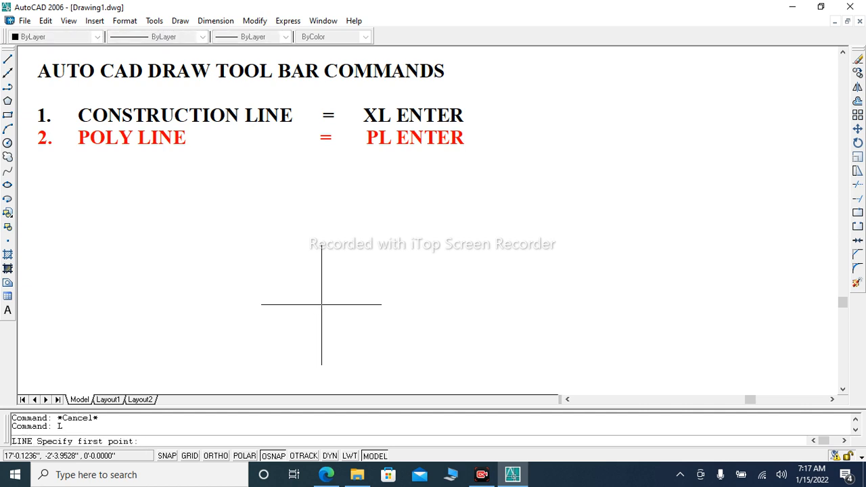
key(Escape)
- Start a polyline in the empty area below the command list and set its starting and ending widths to 0
text(PL)
key(Return)
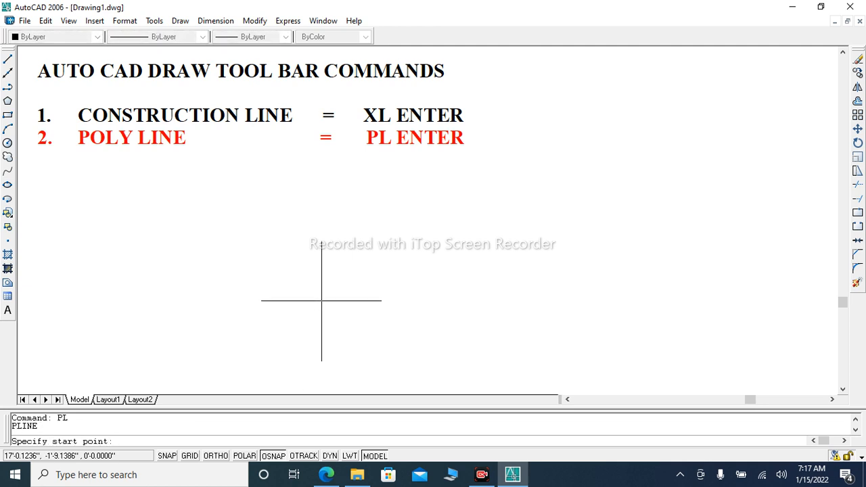
click(295, 309)
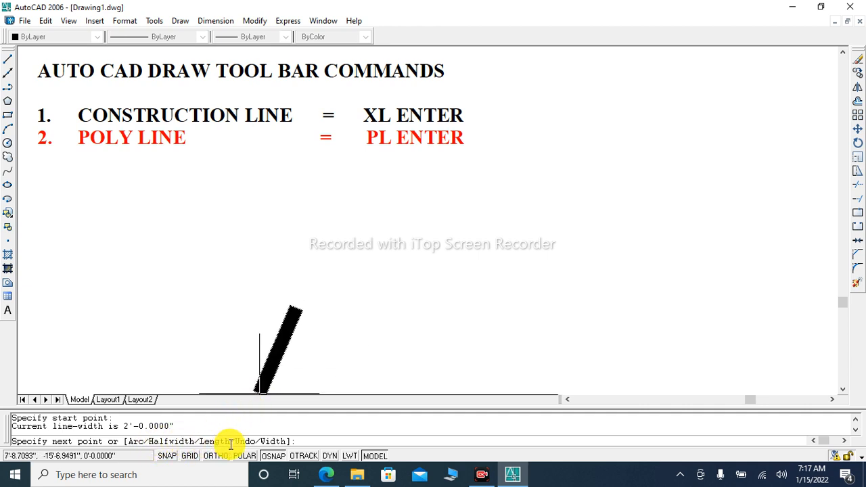
click(273, 455)
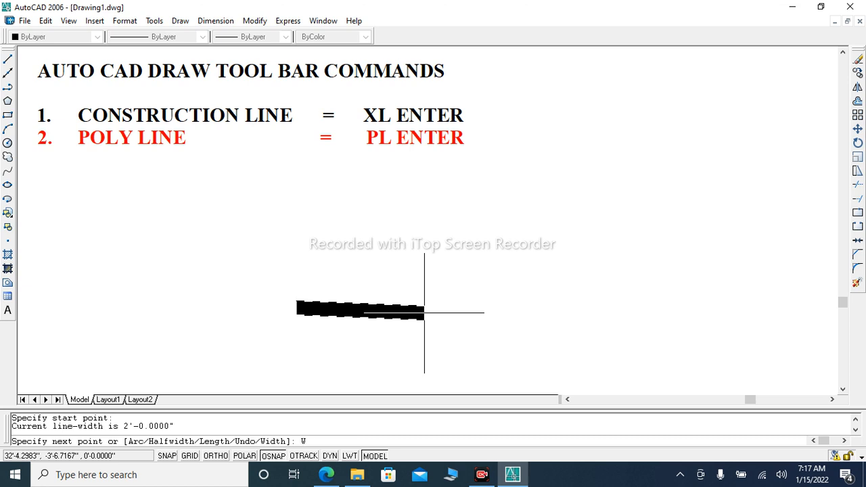
key(Return)
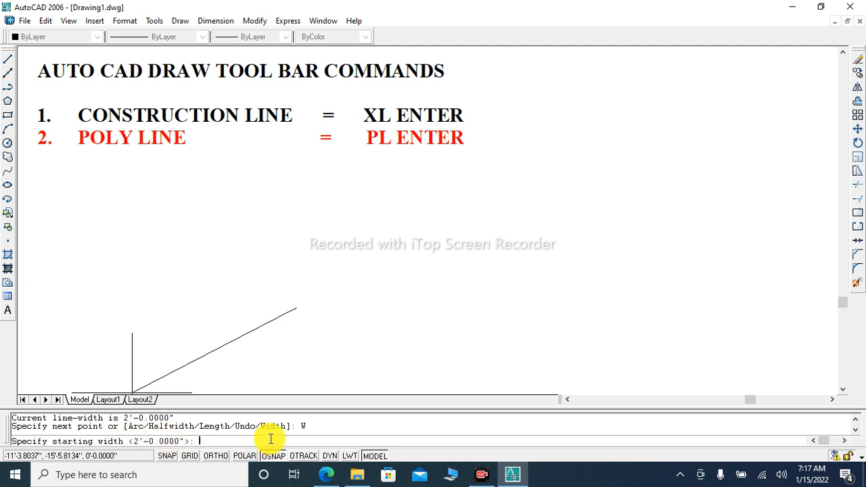
key(Return)
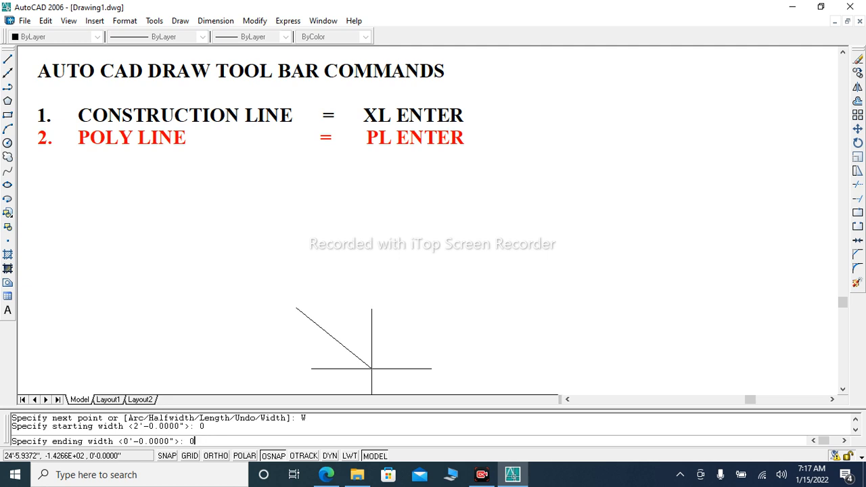
key(Return)
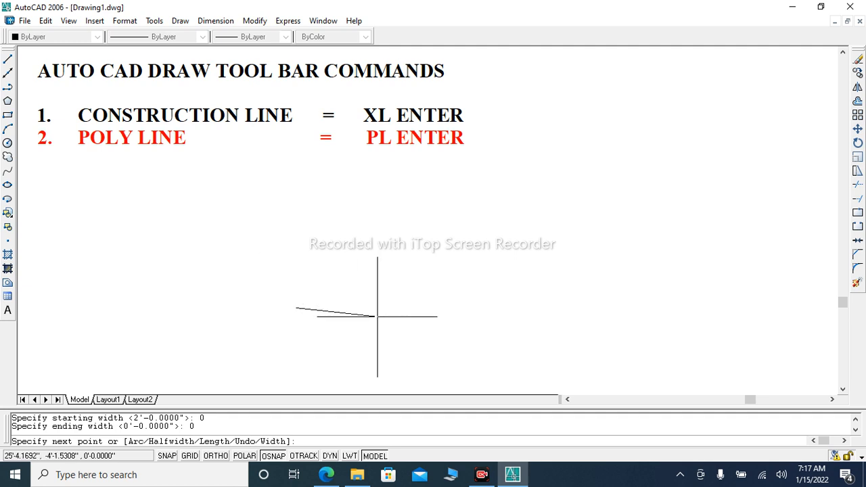
- Turn Ortho on and draw polyline segments right, up, left and down, followed by a 12-inch segment to the right
click(213, 457)
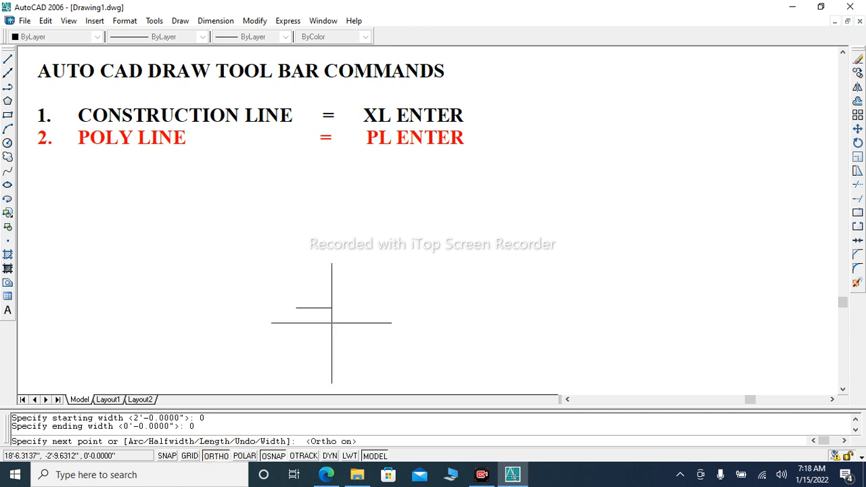
click(403, 308)
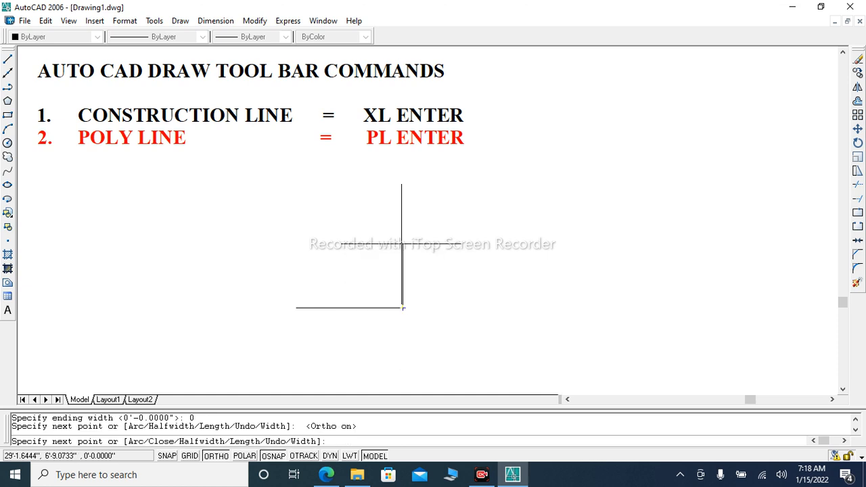
click(403, 227)
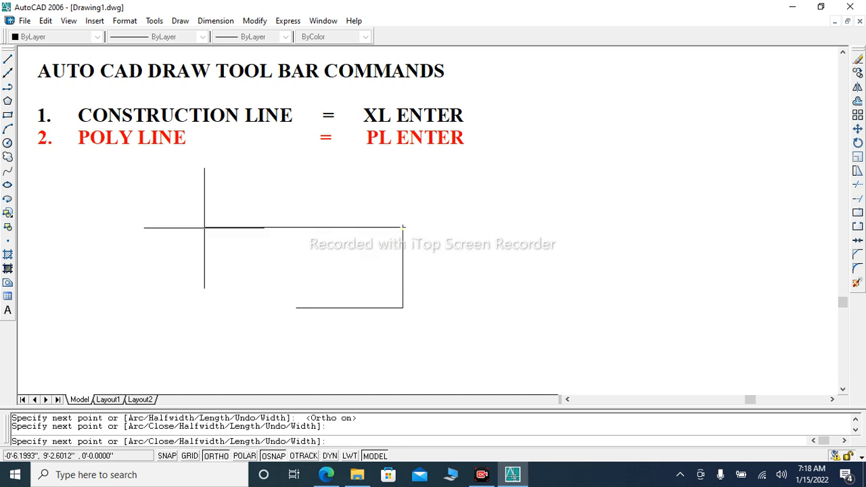
click(204, 227)
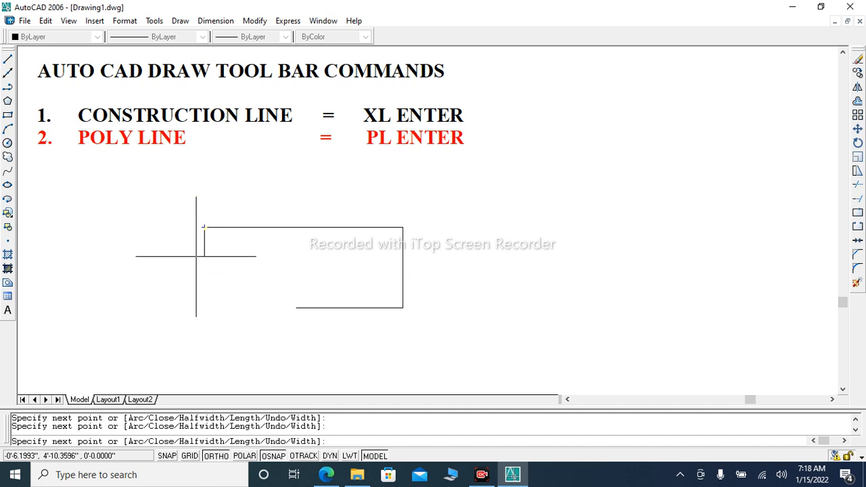
click(204, 259)
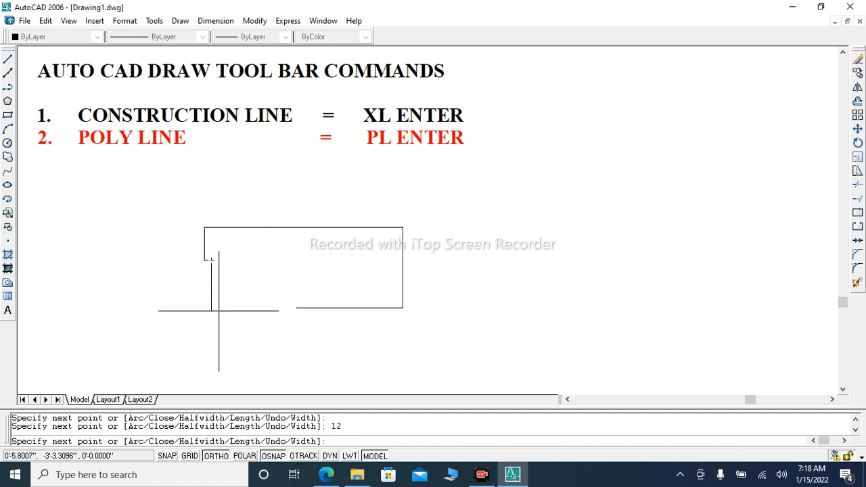
- Continue the polyline 60 inches down, add stepped segments right, down and right, and finish it
text(60)
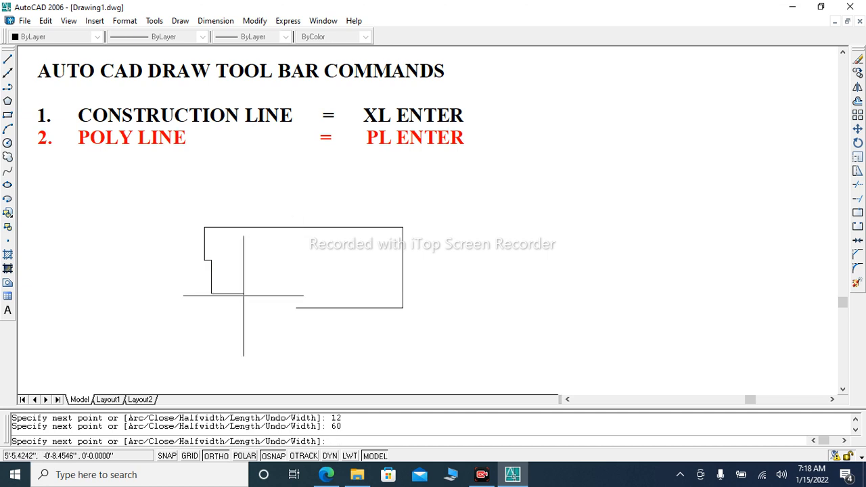
click(267, 294)
click(267, 343)
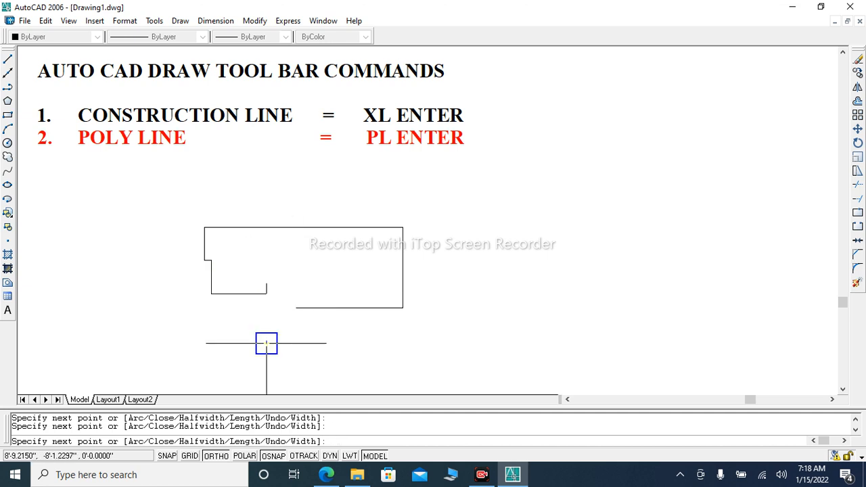
click(313, 343)
key(Return)
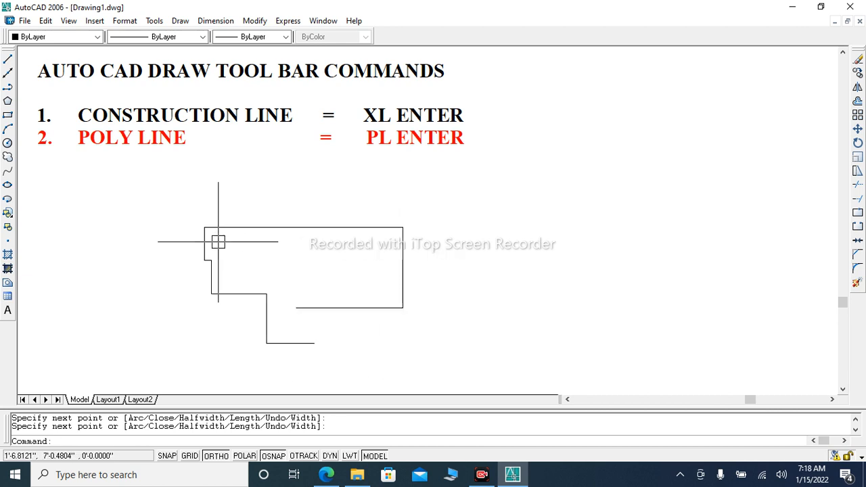
- Select the stepped polyline with a crossing window to check that it is a single object, and clear the selection
click(417, 328)
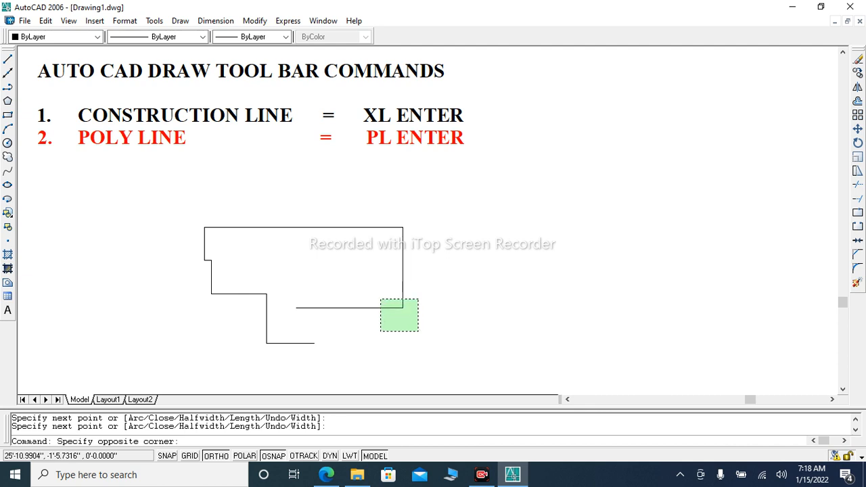
click(380, 297)
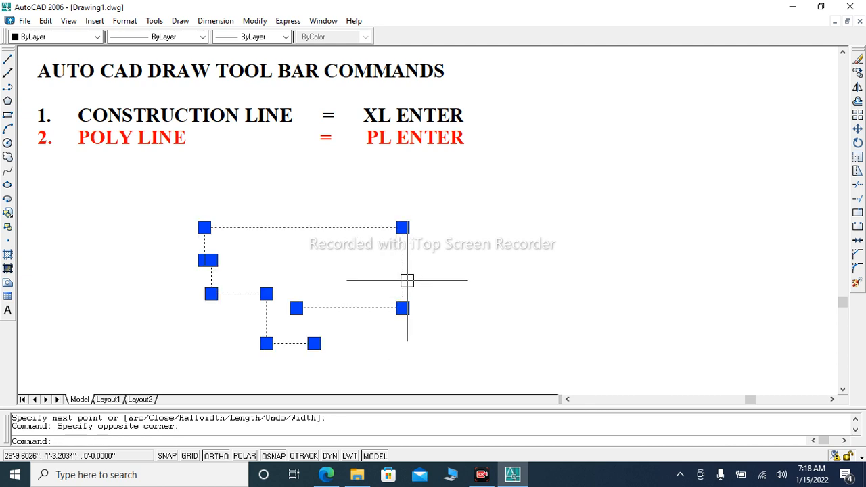
key(Escape)
click(406, 331)
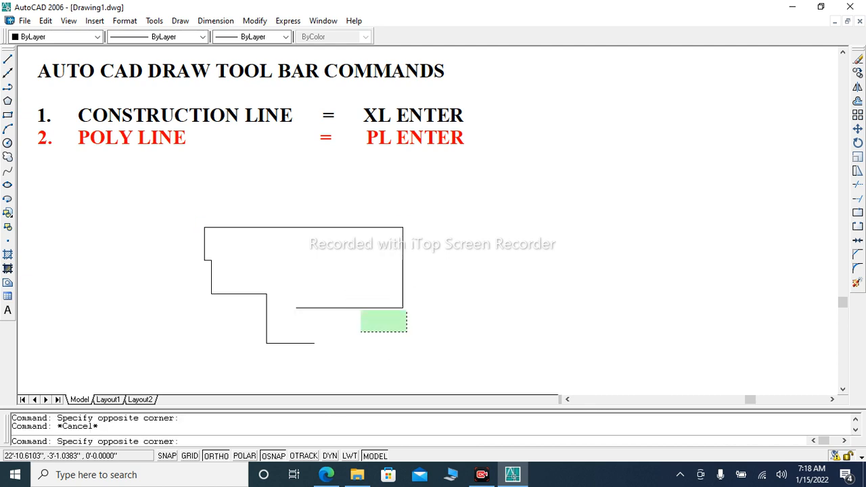
click(368, 298)
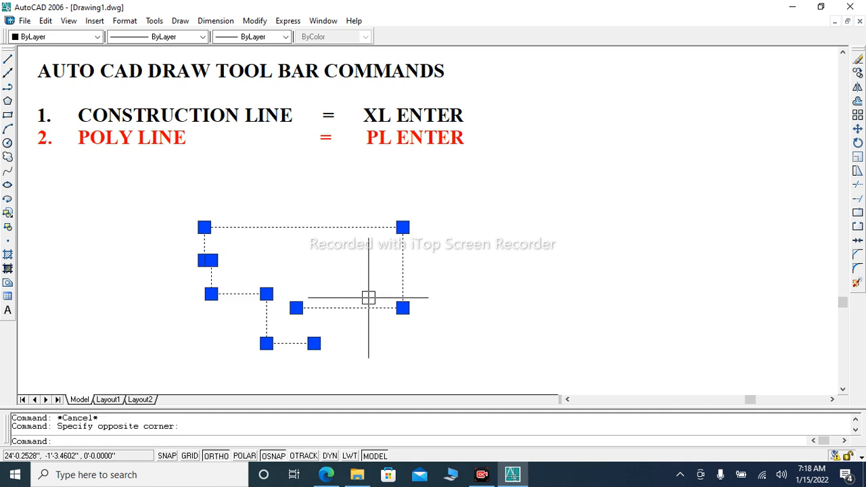
key(Delete)
key(ctrl+z)
key(Escape)
key(Escape)
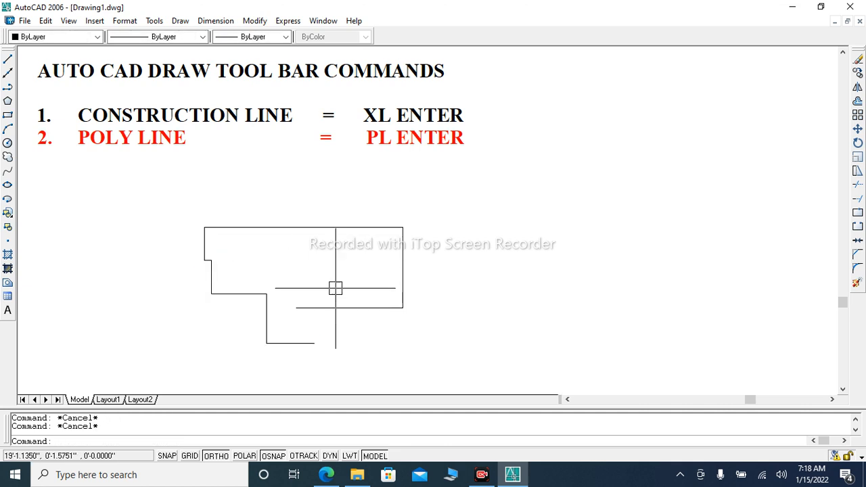
- Draw a similar open stepped outline of orthogonal segments with the Line command, to the right of the polyline
text(L)
key(Return)
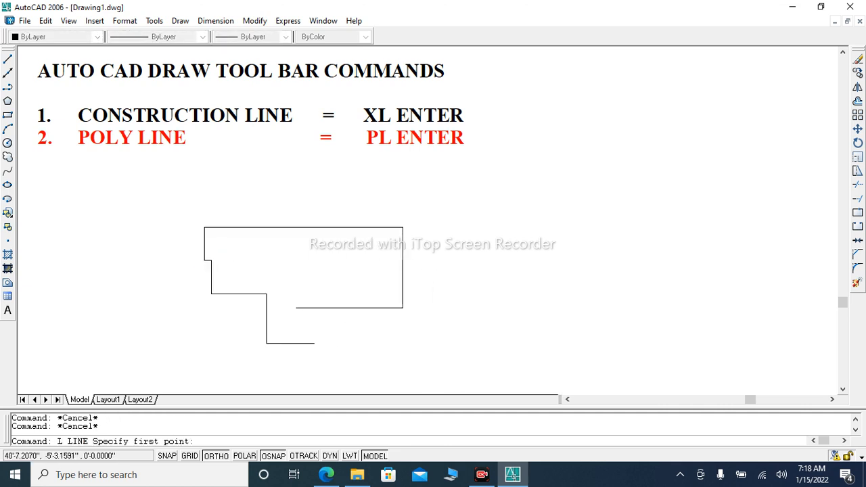
click(569, 313)
click(683, 312)
click(684, 233)
click(491, 233)
click(547, 251)
click(547, 284)
click(511, 284)
click(556, 343)
key(Return)
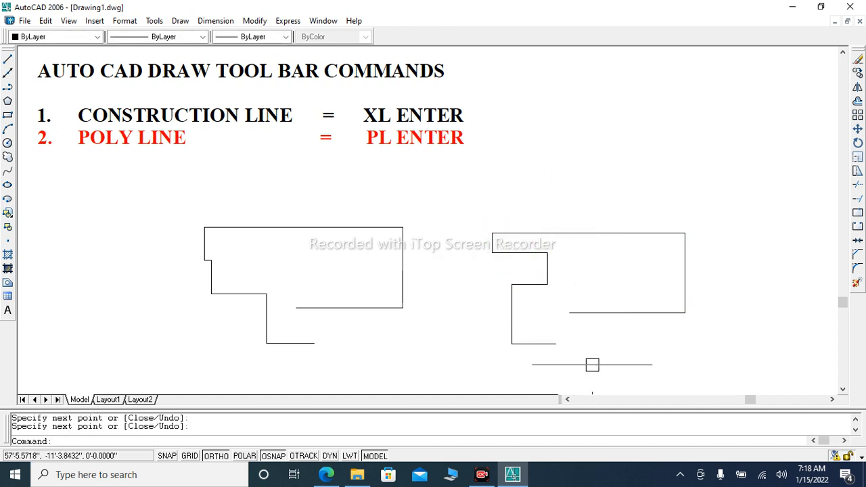
- Erase three individual segments of the Line outline: the horizontal starting segment, the lower-left vertical and the short horizontal above it
click(610, 312)
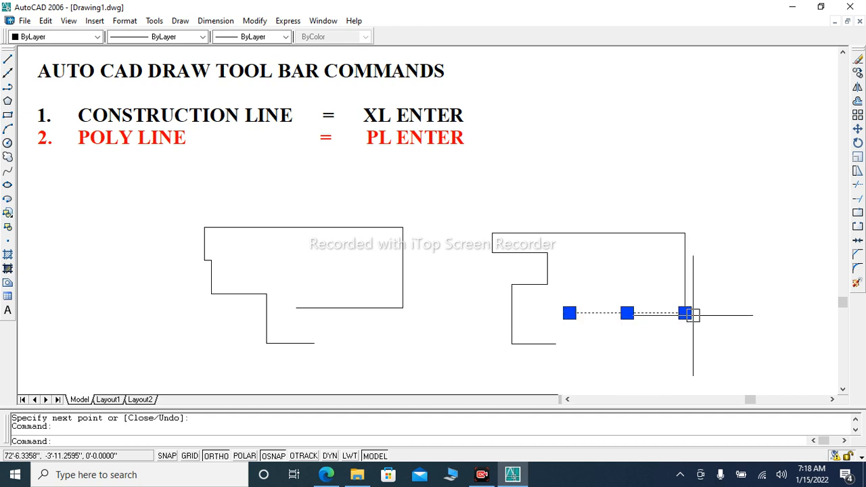
key(Delete)
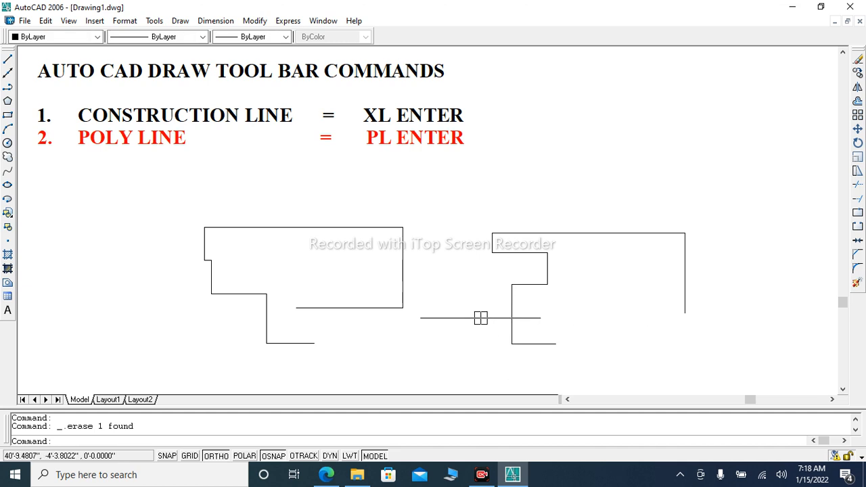
click(512, 305)
key(Delete)
click(536, 286)
key(Delete)
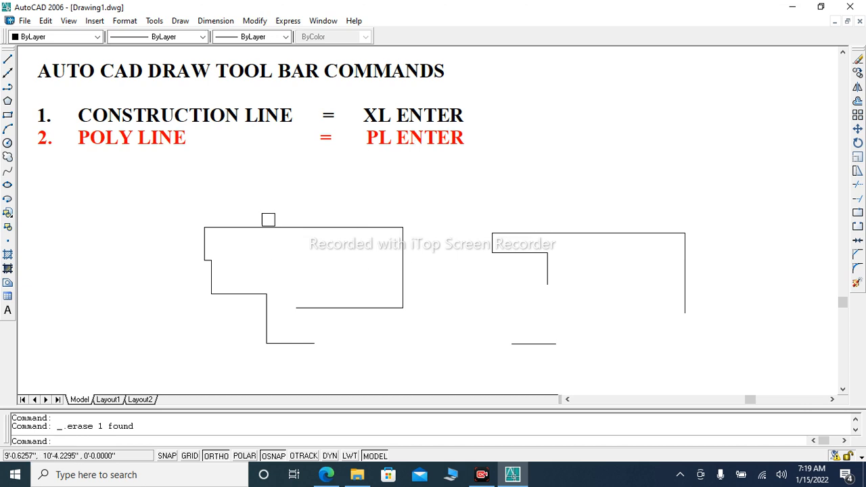
- Erase the whole stepped polyline and all remaining segments of the Line outline
click(377, 303)
key(Delete)
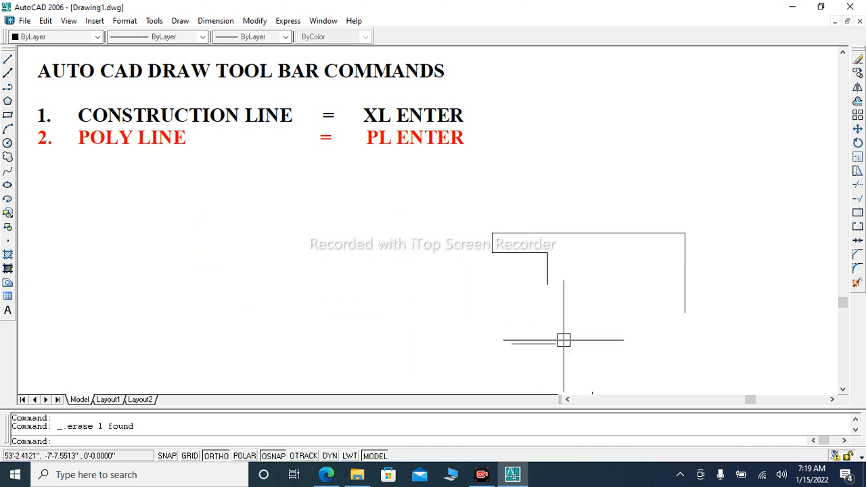
click(716, 380)
click(446, 214)
key(Delete)
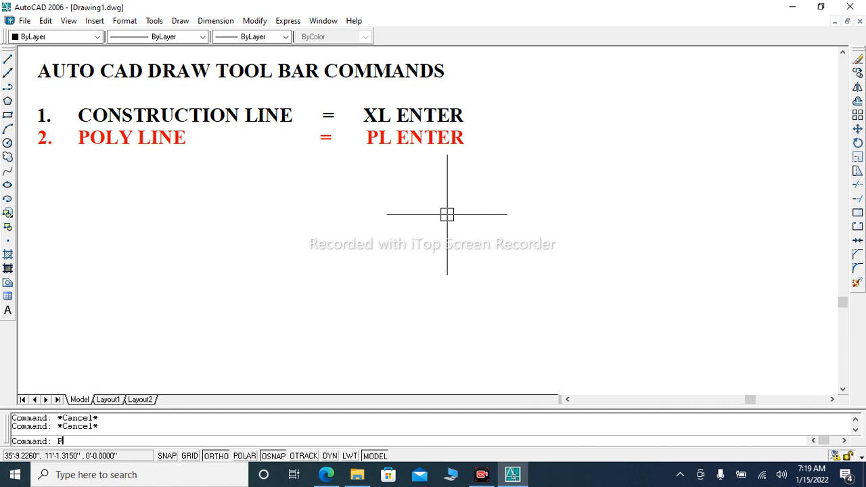
- Start a polyline below the command list and draw a short segment to the right followed by one straight up
key(Return)
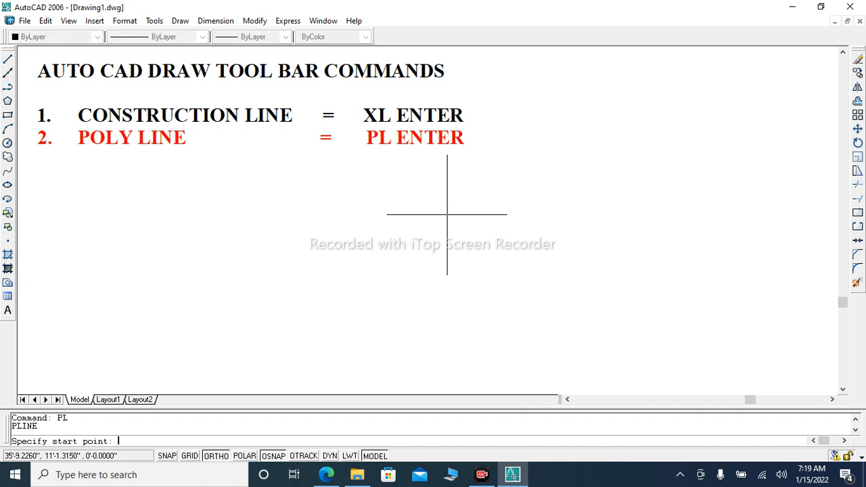
click(316, 273)
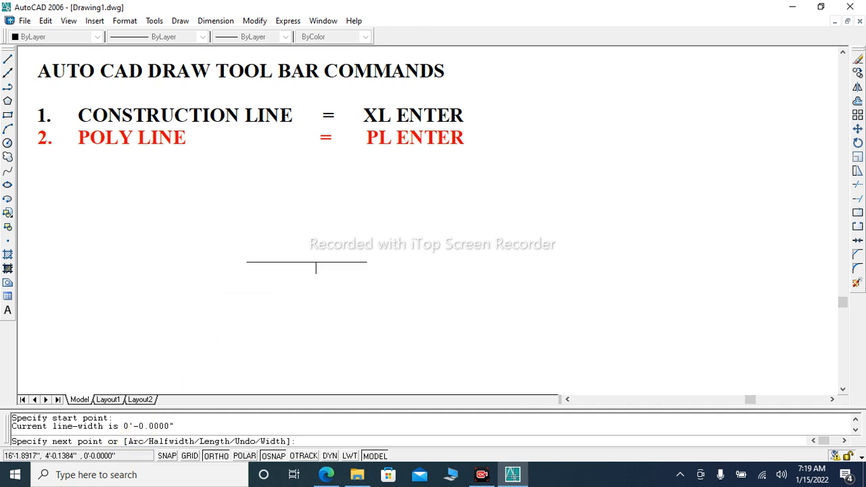
scroll(306, 265, up, 1)
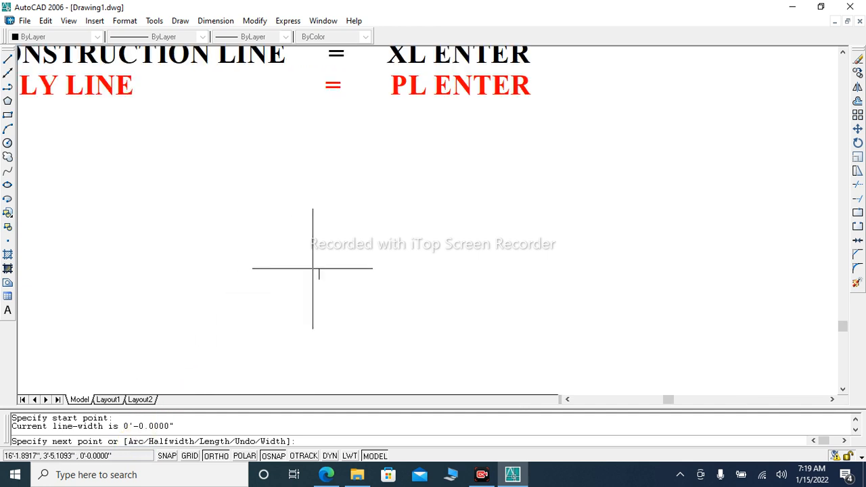
click(374, 280)
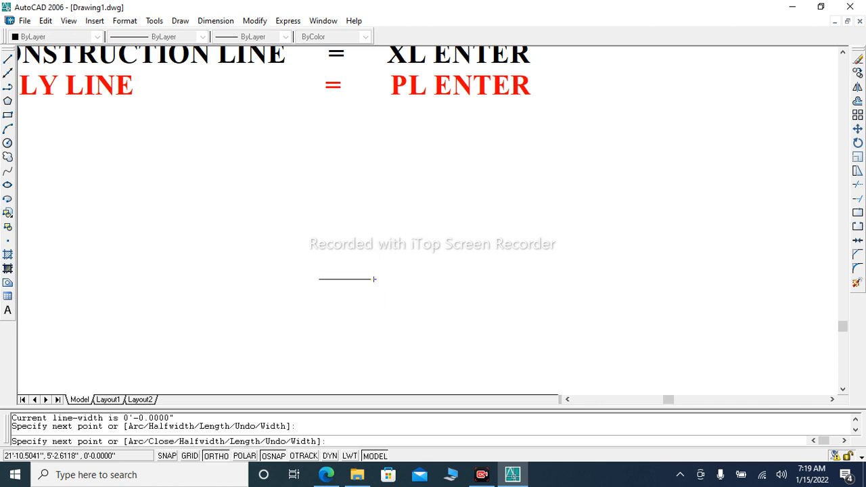
click(373, 235)
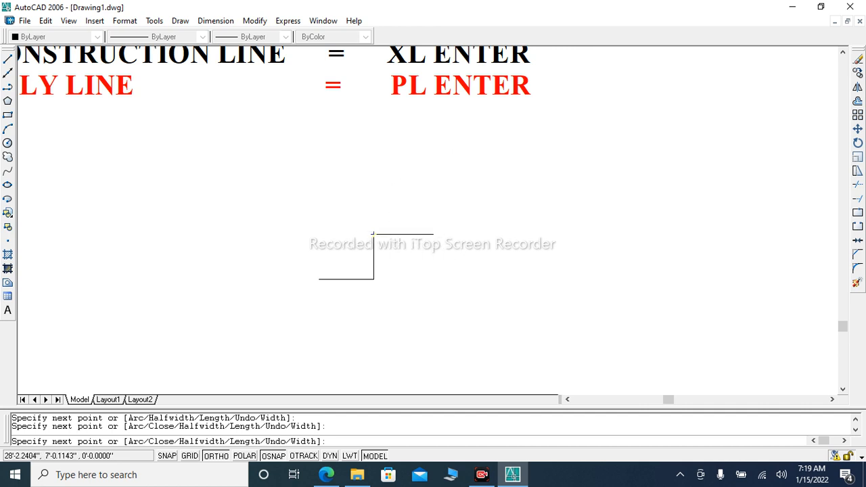
- Switch the polyline to Arc mode, turn Ortho off and add three connected arcs towards the right
text(A)
key(Return)
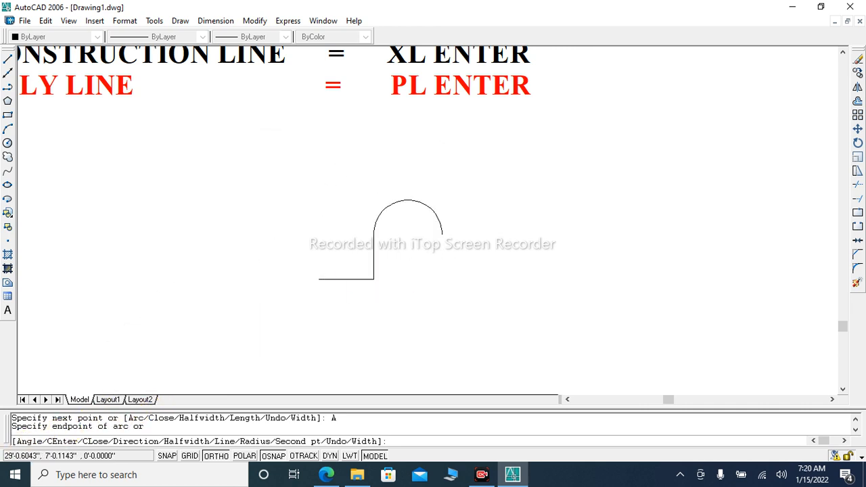
click(207, 458)
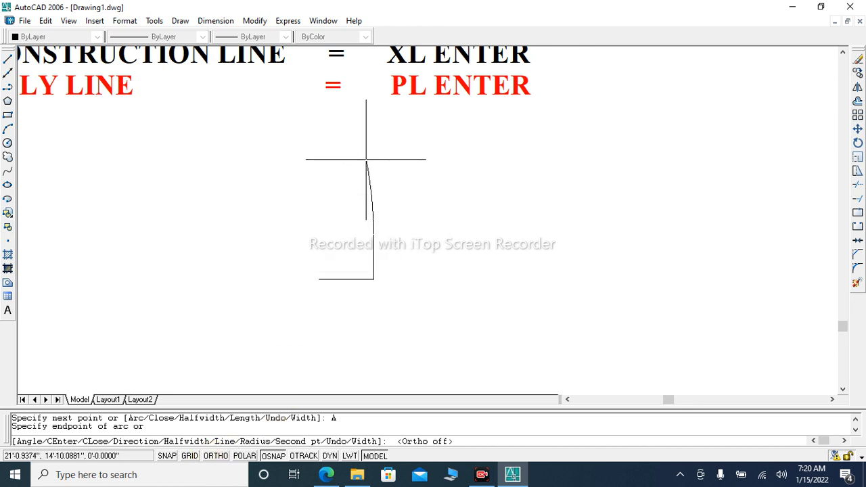
click(443, 200)
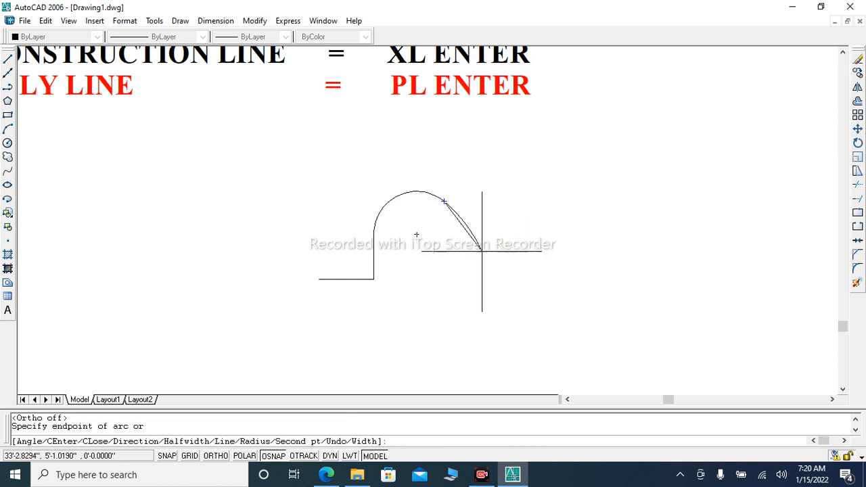
click(480, 185)
click(539, 200)
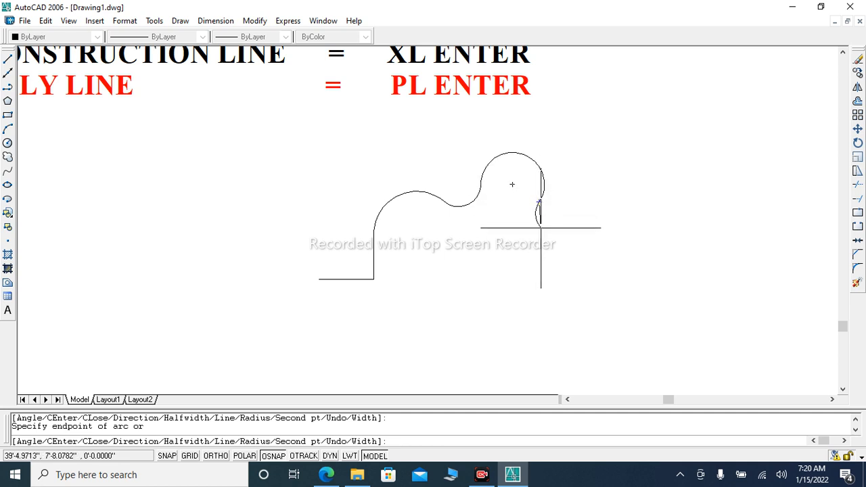
- Return to Line mode, draw a diagonal down to the left, turn Ortho on, close the outline with left and up segments, and finish
key(Return)
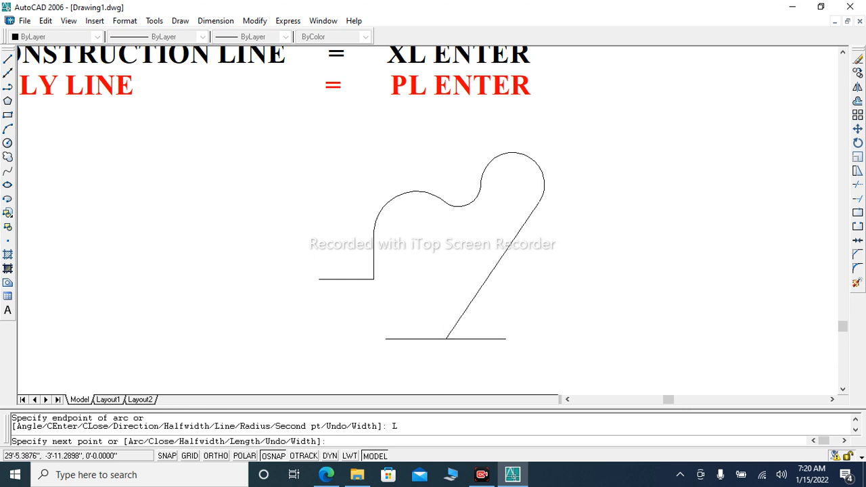
click(411, 332)
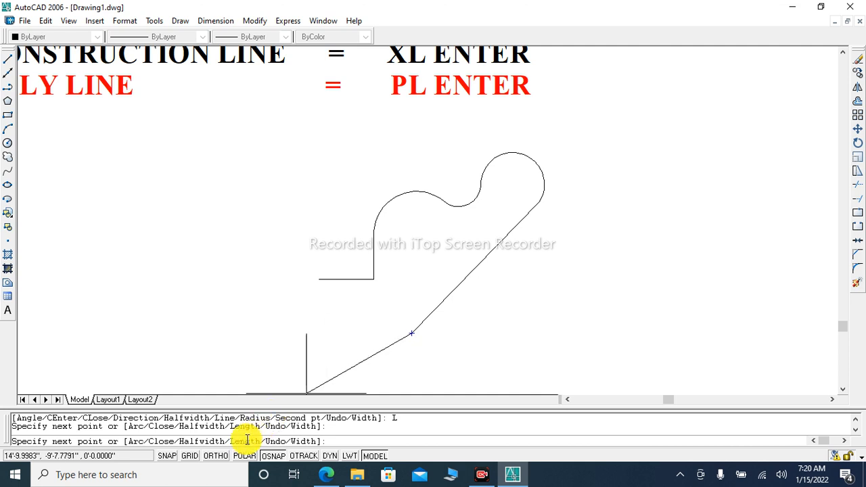
click(214, 455)
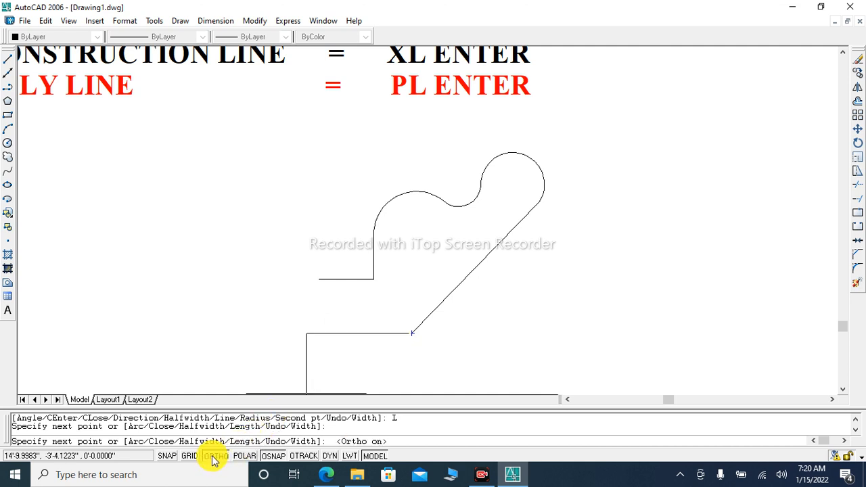
click(317, 332)
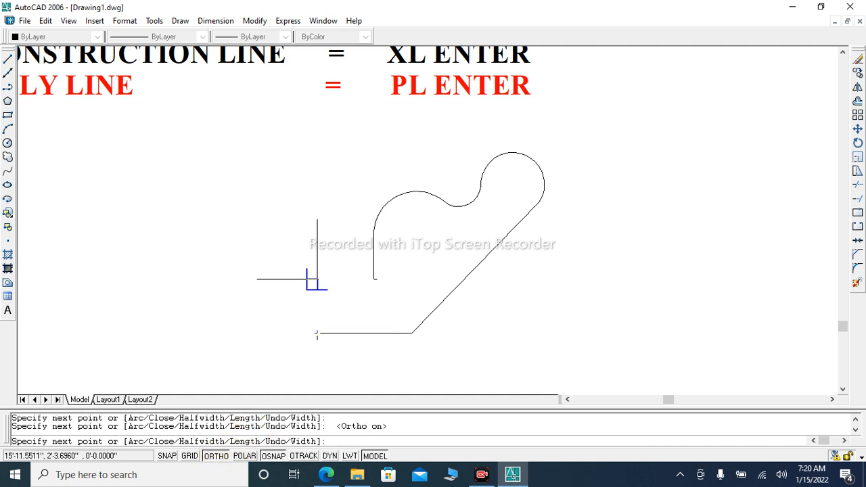
click(317, 297)
scroll(323, 298, up, 3)
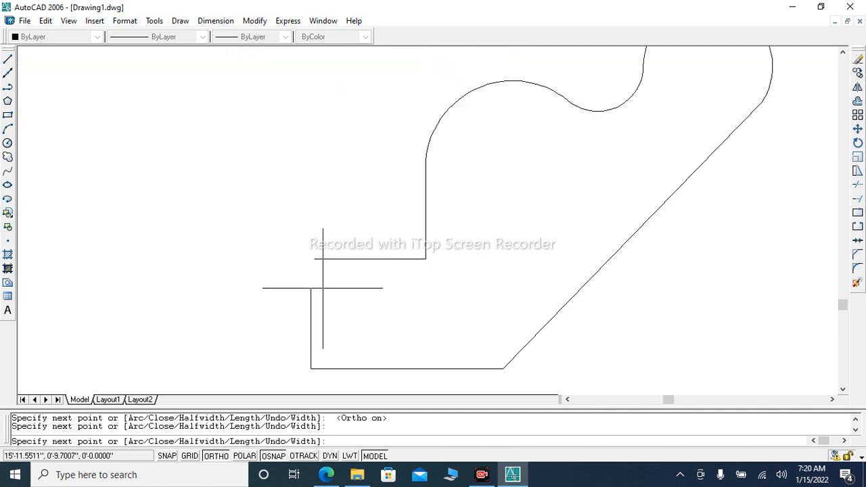
key(Return)
scroll(327, 274, down, 2)
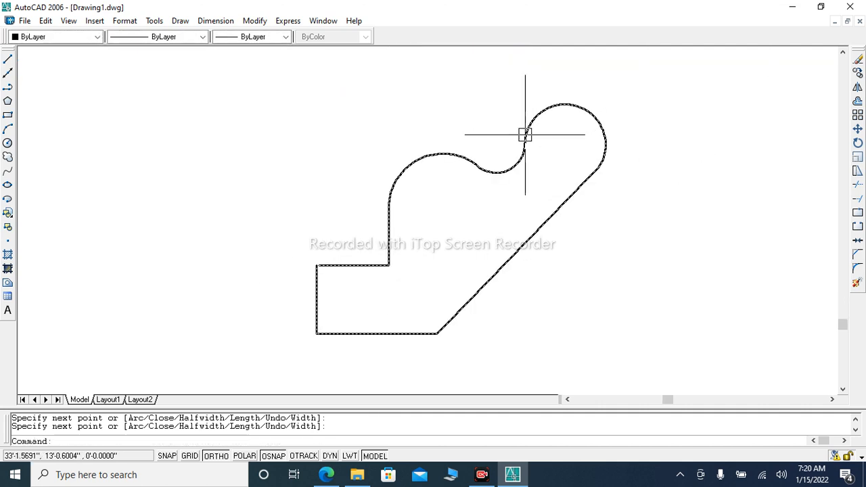
- Select the closed line-and-arc polyline to check that it is one object, and erase it
click(389, 207)
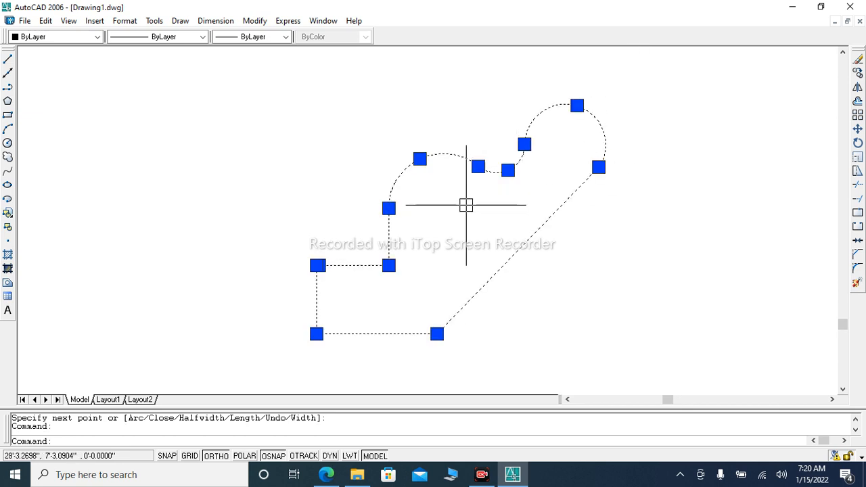
key(Escape)
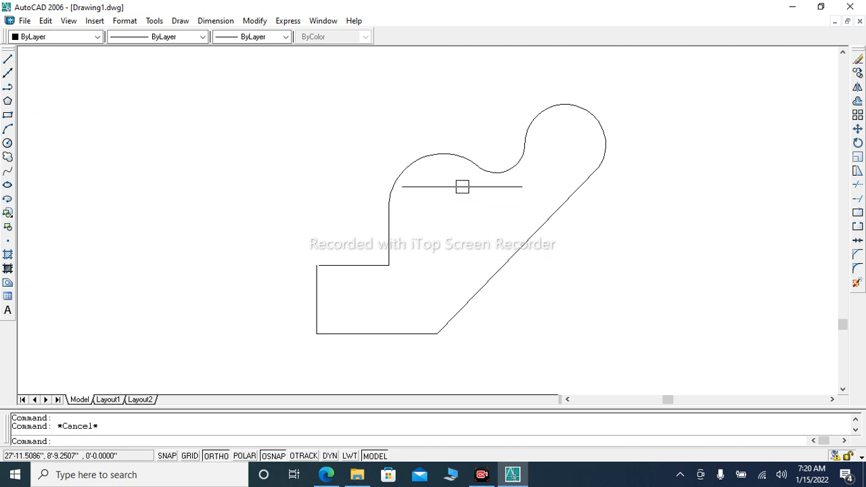
scroll(429, 242, down, 2)
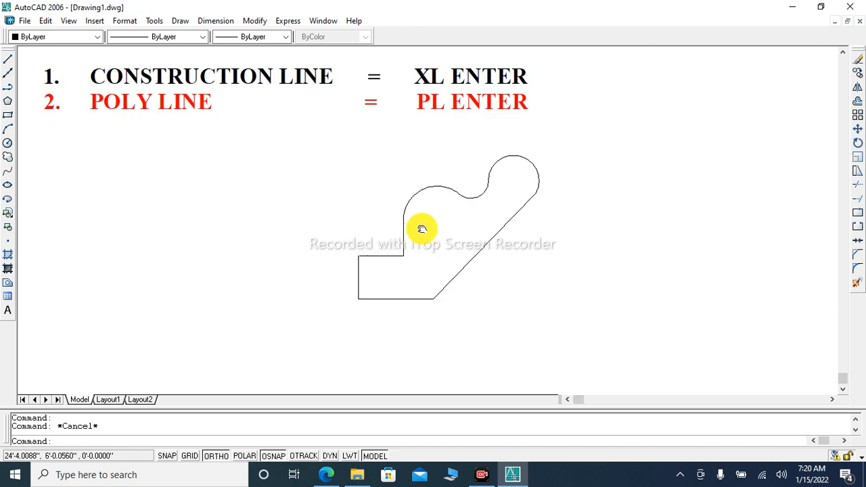
key(Escape)
middle_drag(421, 228, 410, 270)
click(520, 326)
click(363, 221)
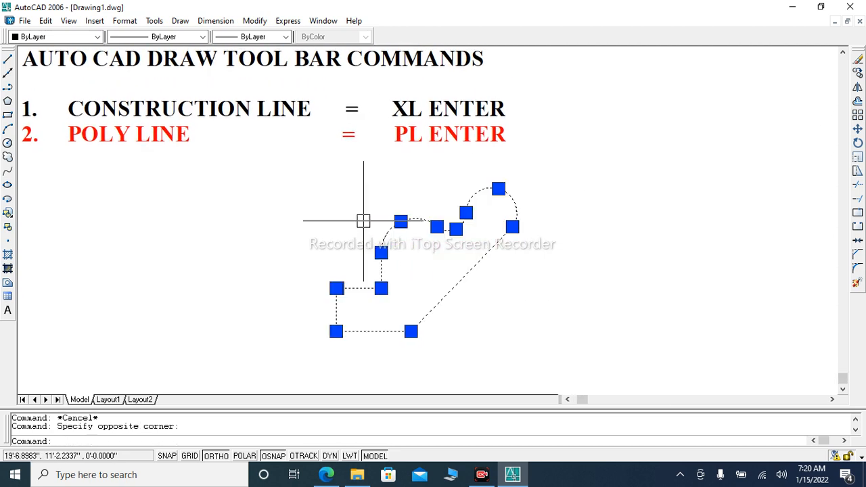
key(Delete)
key(Escape)
key(Escape)
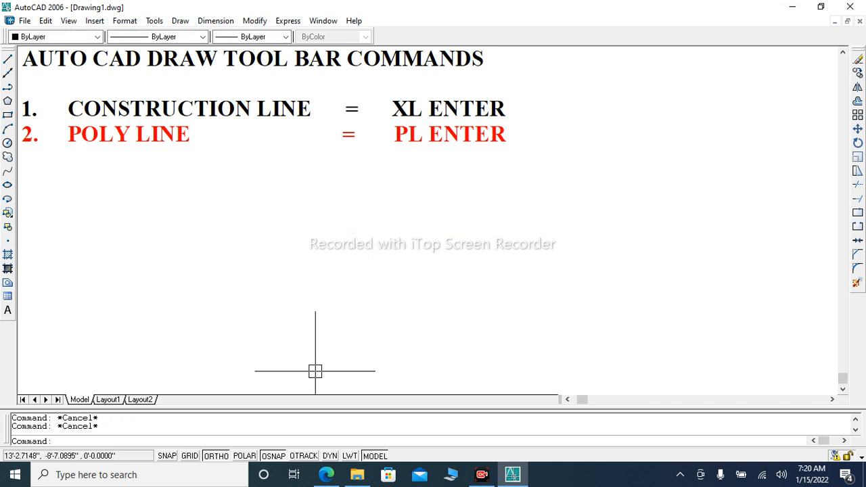
- Start a polyline below the command list and set its starting width to 0 and ending width to 6
key(Return)
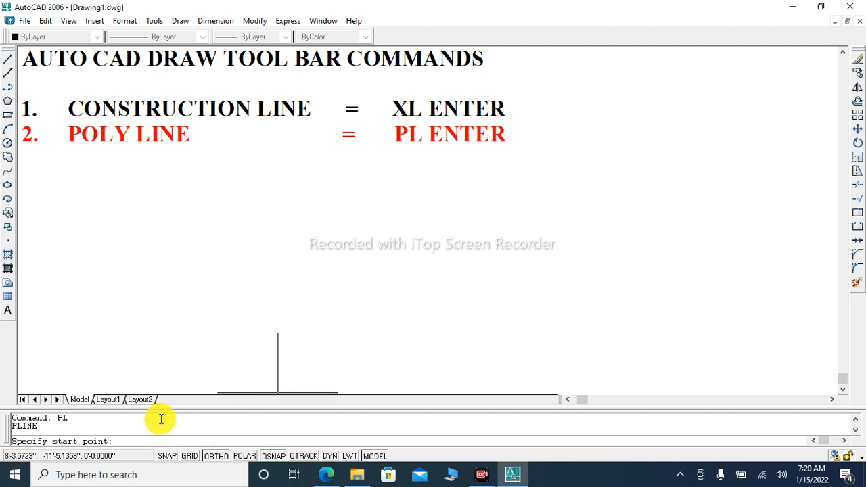
click(343, 273)
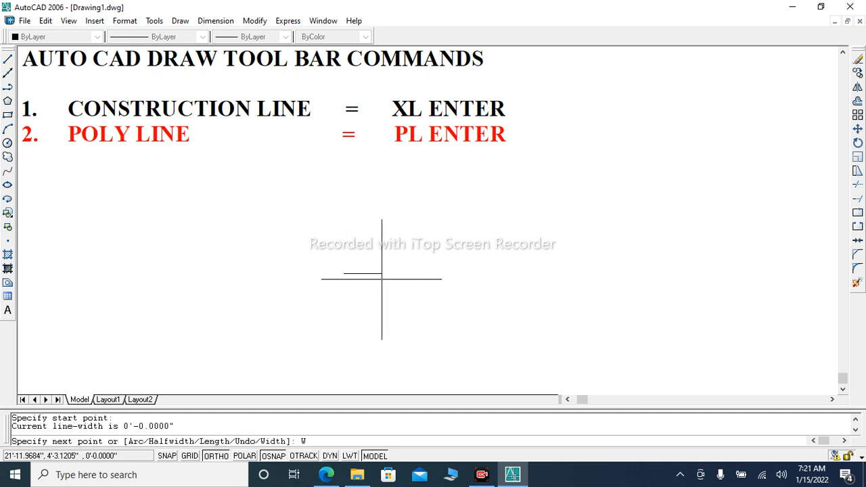
key(Return)
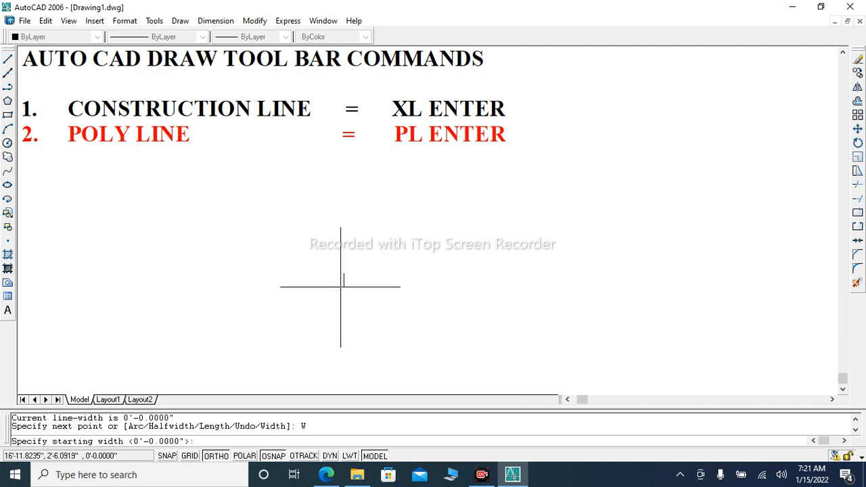
text(0)
key(Return)
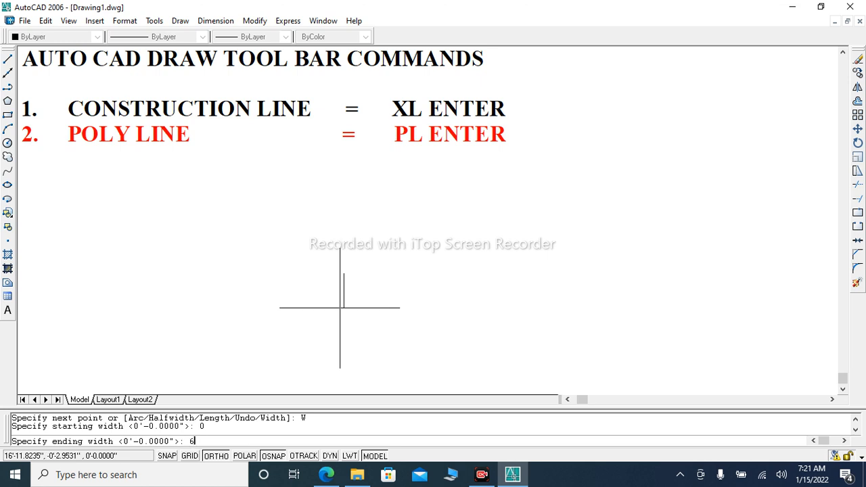
key(Return)
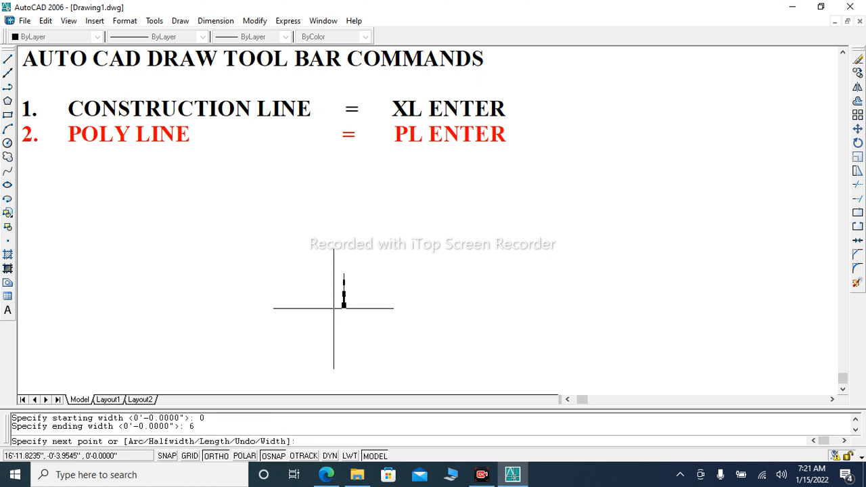
- Draw one short tapered segment straight down to form a solid arrowhead, and end the polyline there
scroll(334, 307, up, 5)
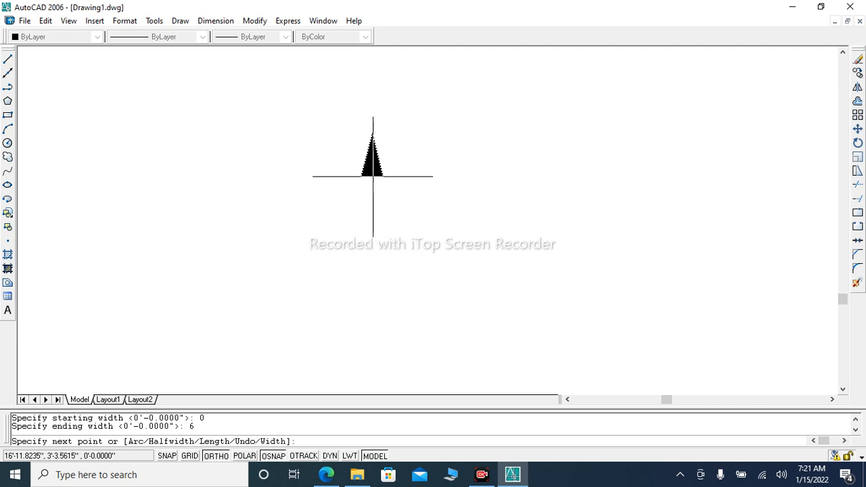
click(374, 177)
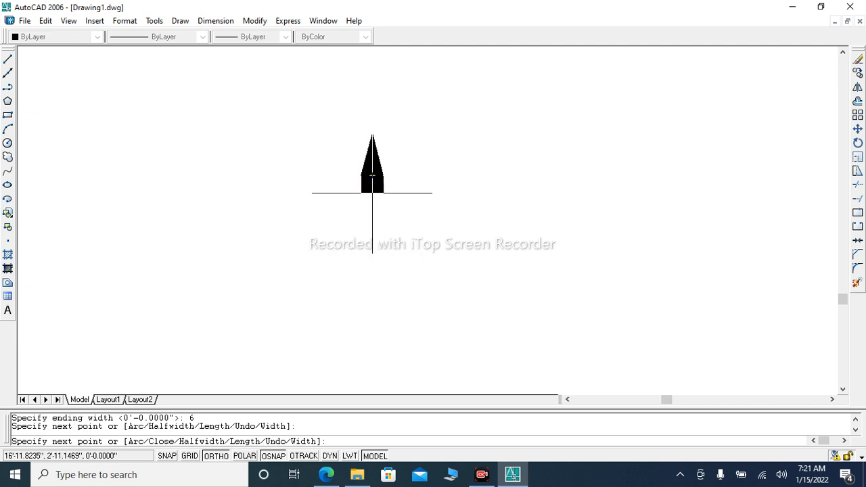
key(Escape)
scroll(383, 128, up, 5)
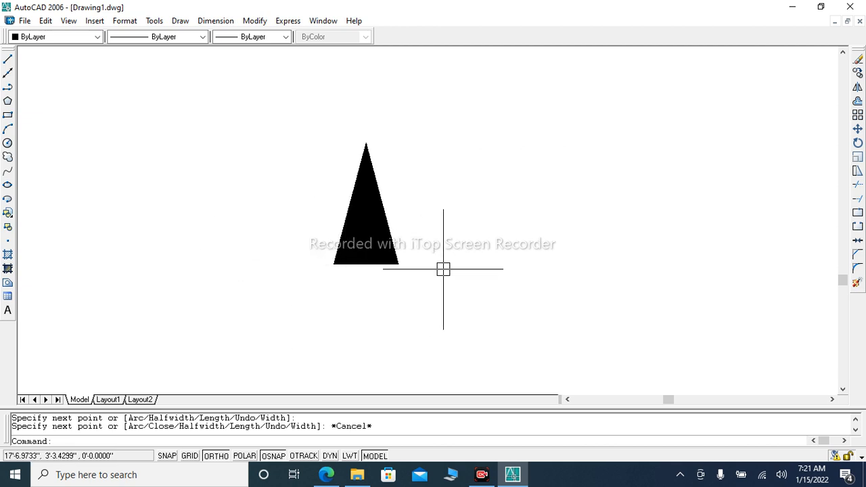
- Erase the tapered arrowhead polyline with a crossing selection and return to the command list
scroll(492, 274, down, 2)
scroll(494, 276, down, 5)
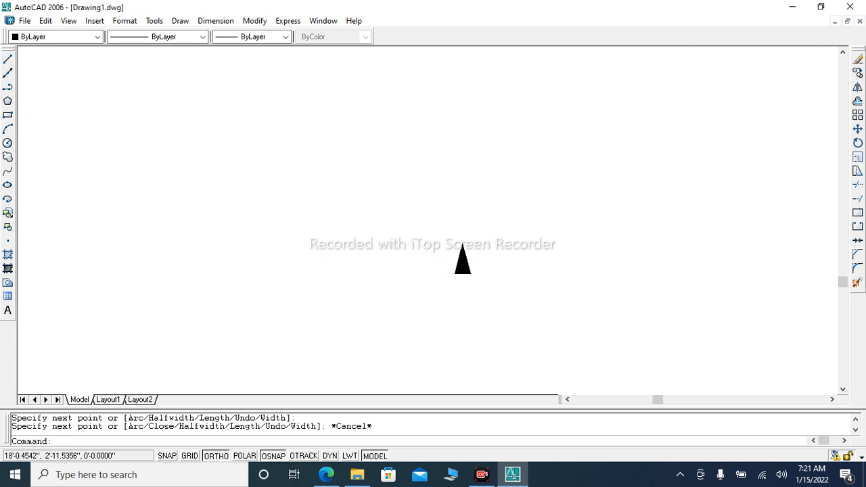
click(497, 308)
click(440, 245)
key(Delete)
middle_drag(348, 239, 257, 241)
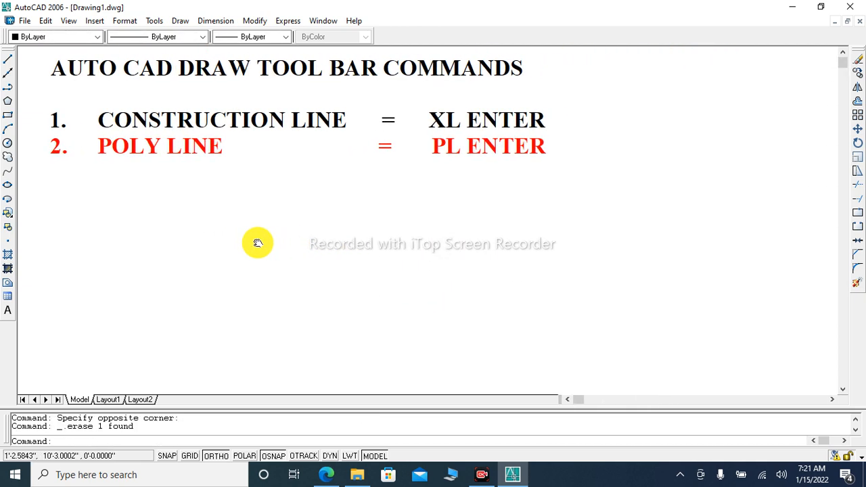
key(Escape)
key(Escape)
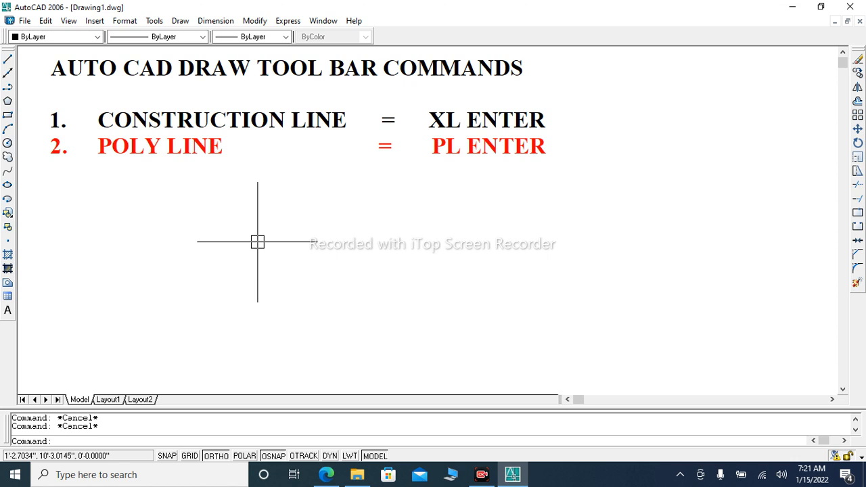